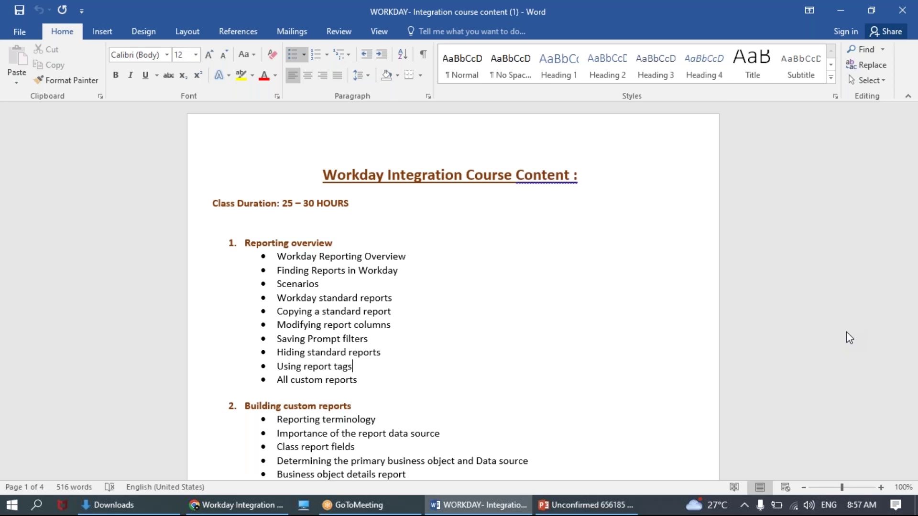
Switch to the browser and try to sign in to the iadmin_dpt2 Workday tenant with the filled-in credentials.
left_click(236, 505)
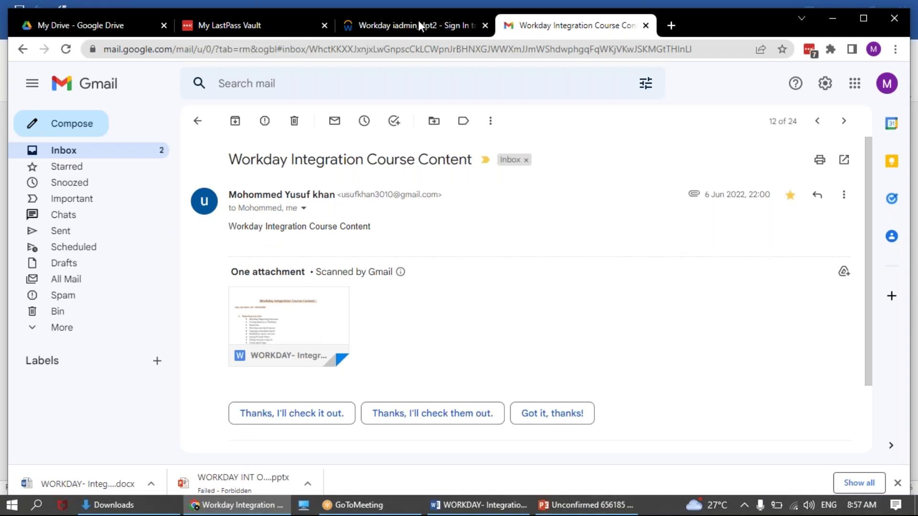
left_click(417, 20)
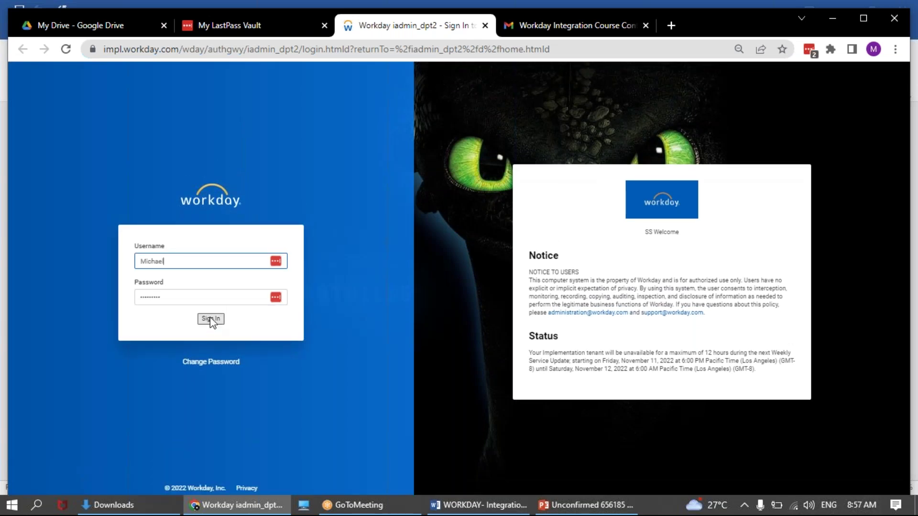
left_click(210, 319)
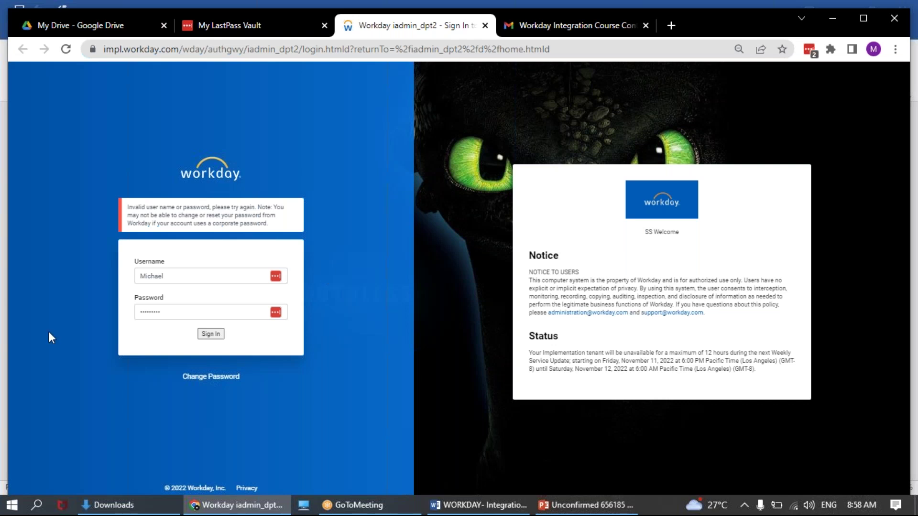
left_click(211, 333)
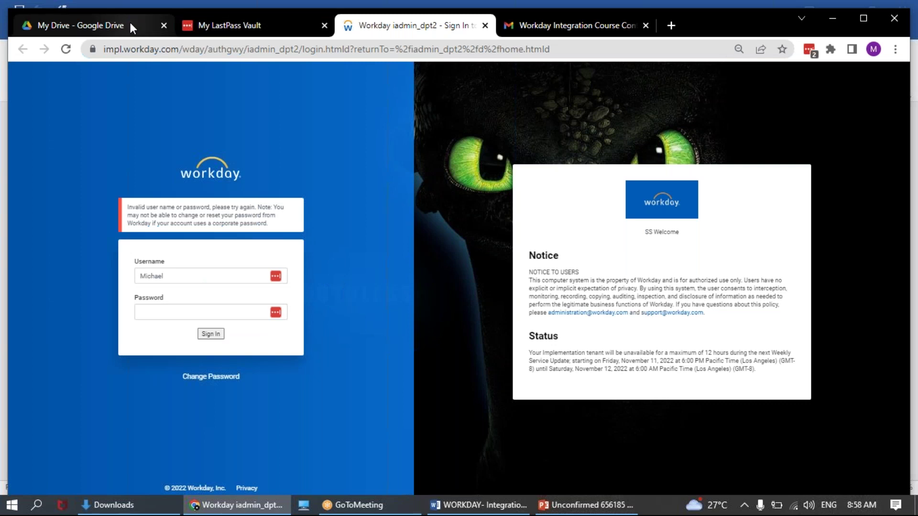
Launch the saved workday.com login that has an e-mail address as its username from the LastPass vault.
left_click(251, 29)
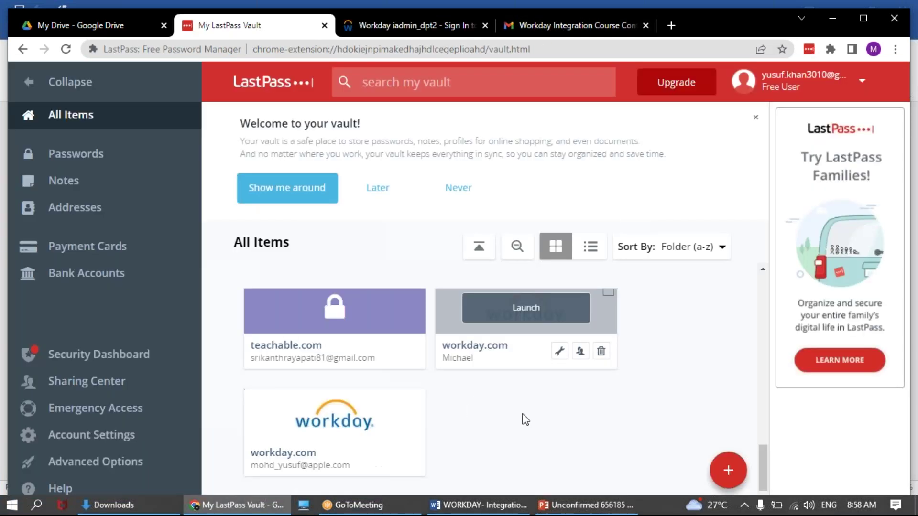
mouse_move(352, 416)
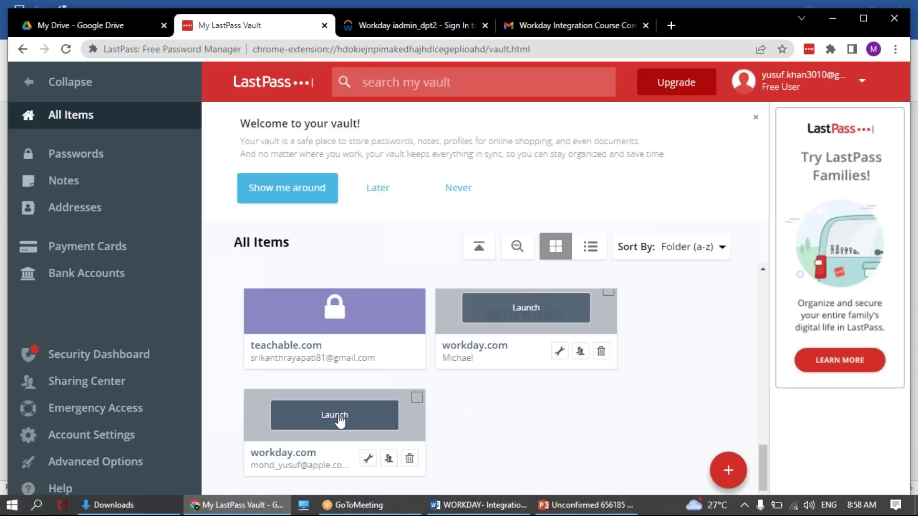
left_click(338, 415)
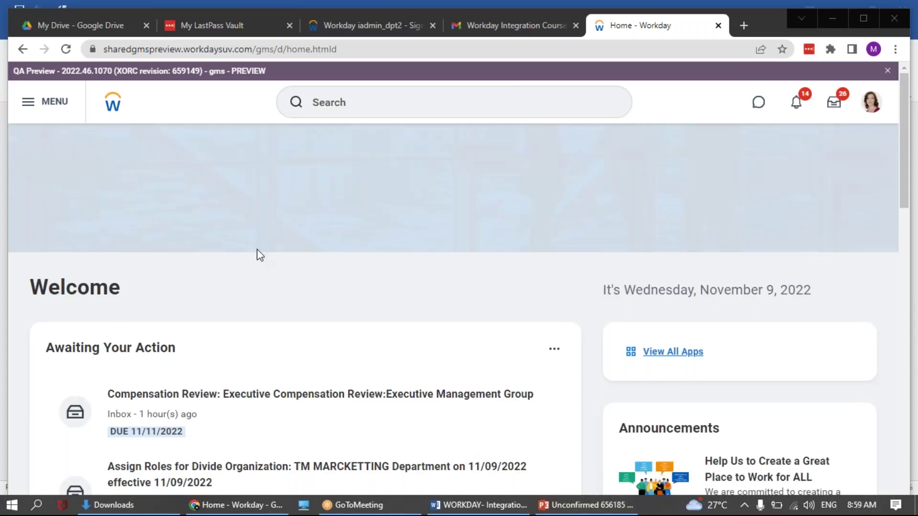
Look over the Workday home page and open the signed-in worker's own profile.
scroll(476, 314, "down", 5)
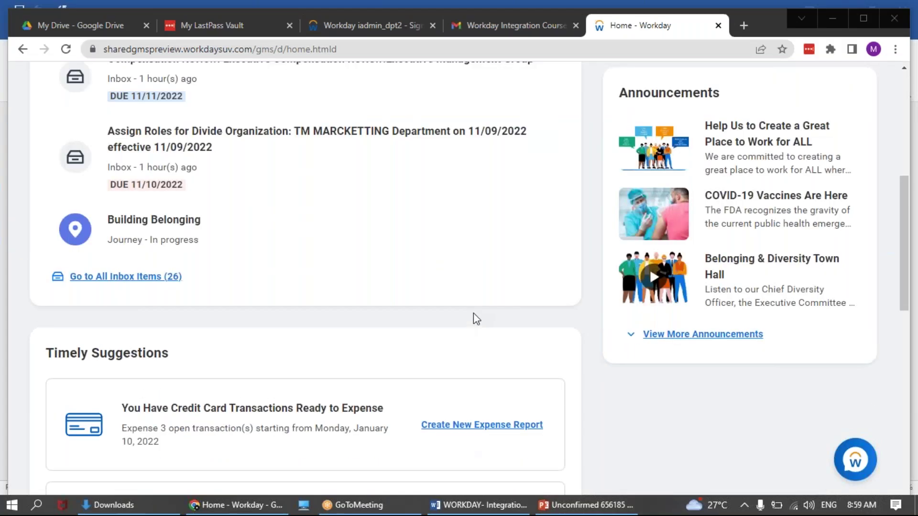
scroll(473, 314, "up", 4)
scroll(473, 314, "up", 1)
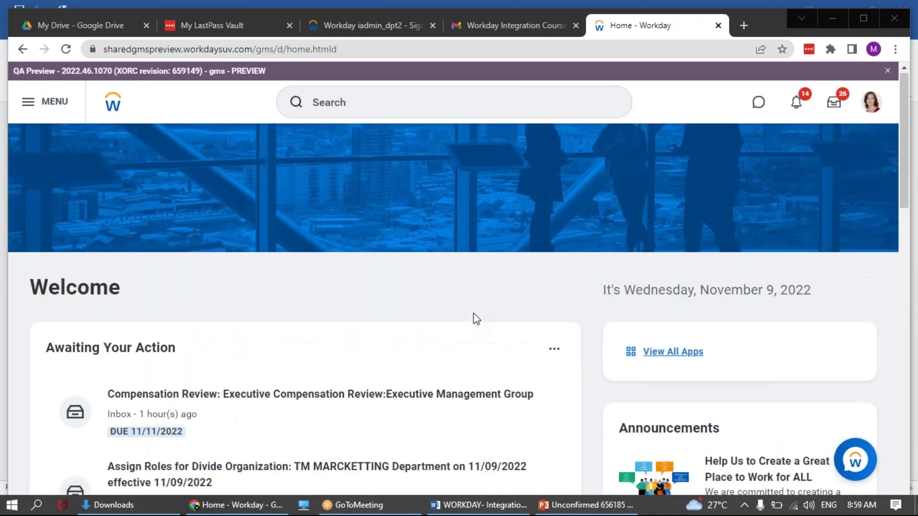
left_click(871, 102)
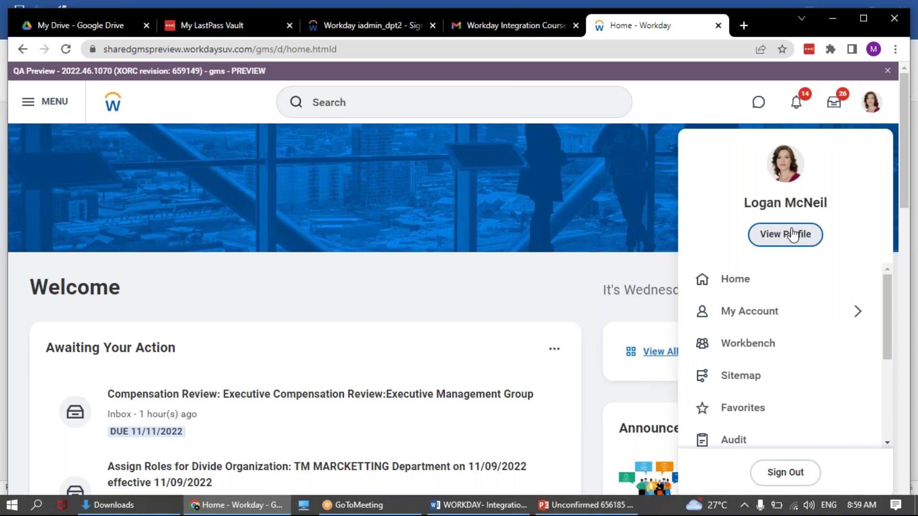
left_click(791, 234)
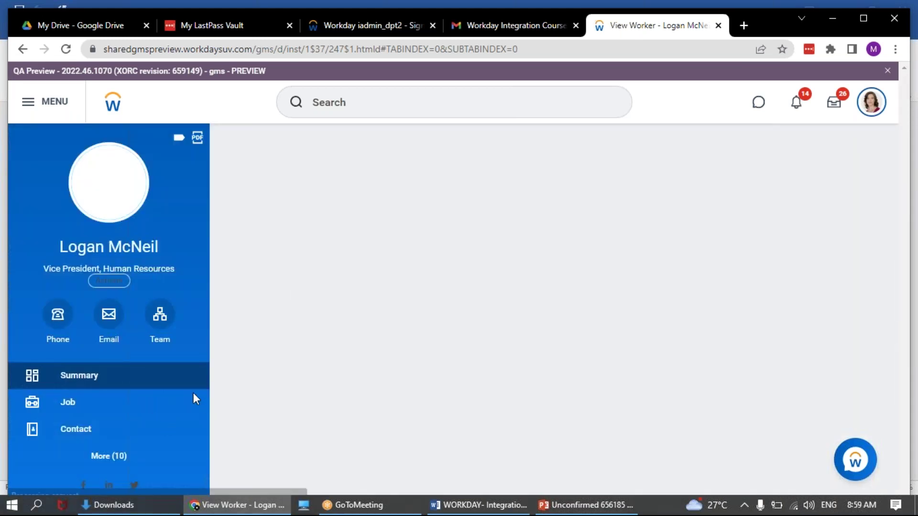
Review the job details, public contact information, feedback and job history on the worker's profile summary.
scroll(101, 457, "down", 15)
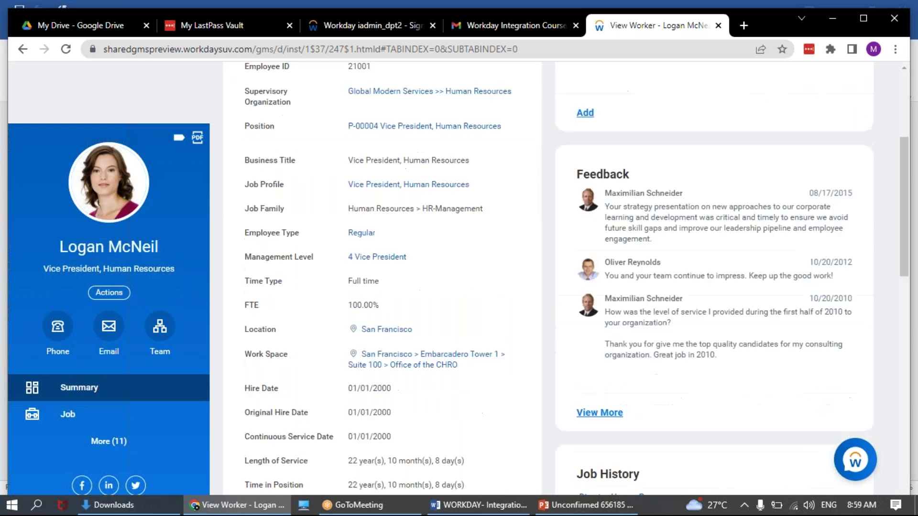
scroll(113, 414, "up", 12)
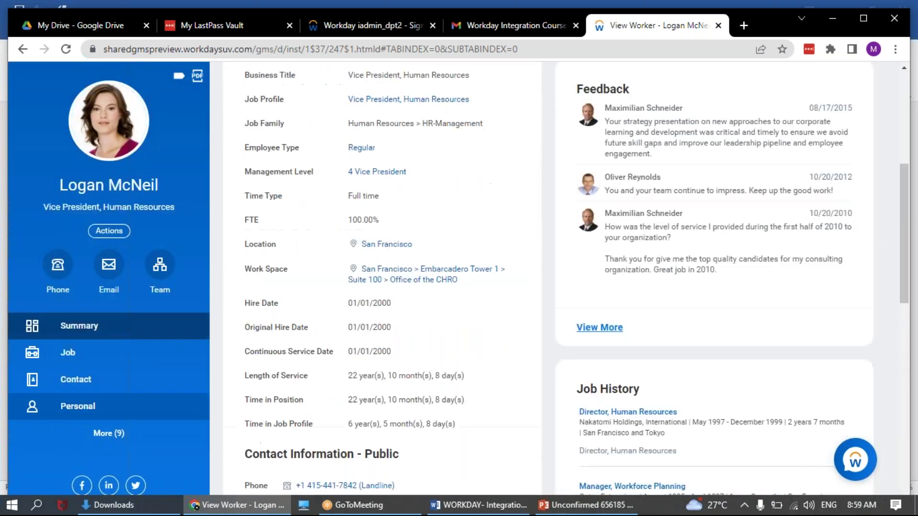
scroll(473, 395, "down", 5)
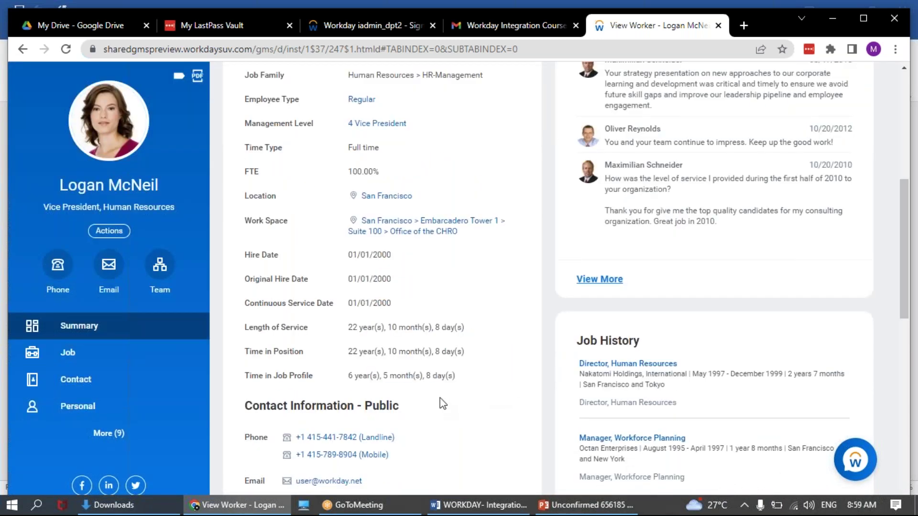
scroll(457, 405, "up", 8)
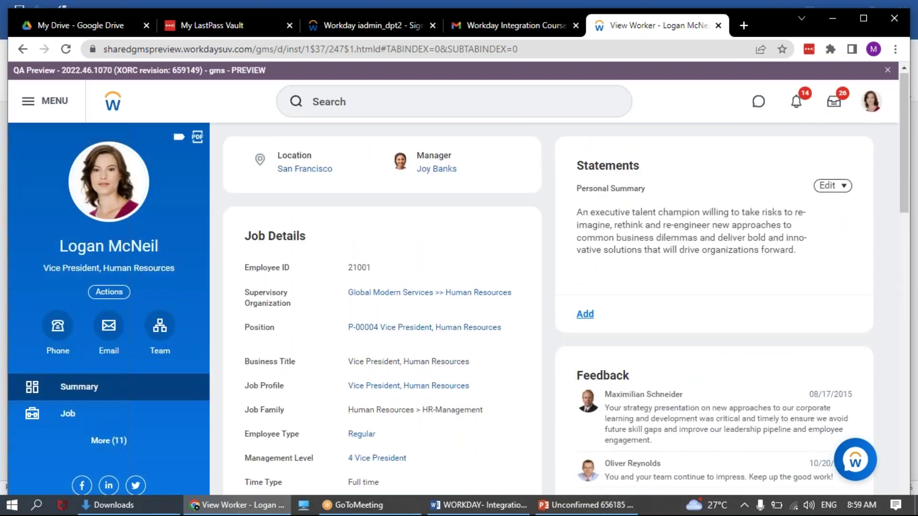
scroll(162, 382, "down", 4)
scroll(101, 389, "down", 4)
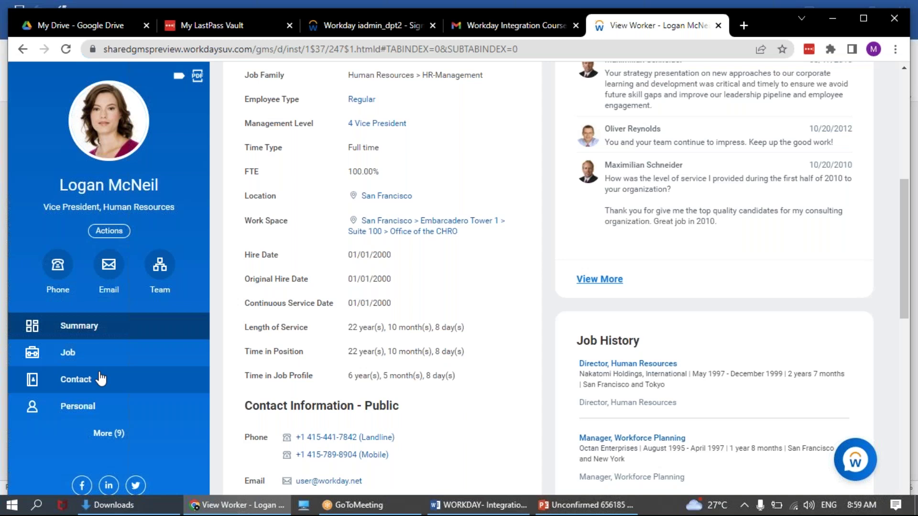
Expand the worker profile's full list of sections and look through it from Summary to Travel.
left_click(109, 433)
scroll(114, 389, "down", 4)
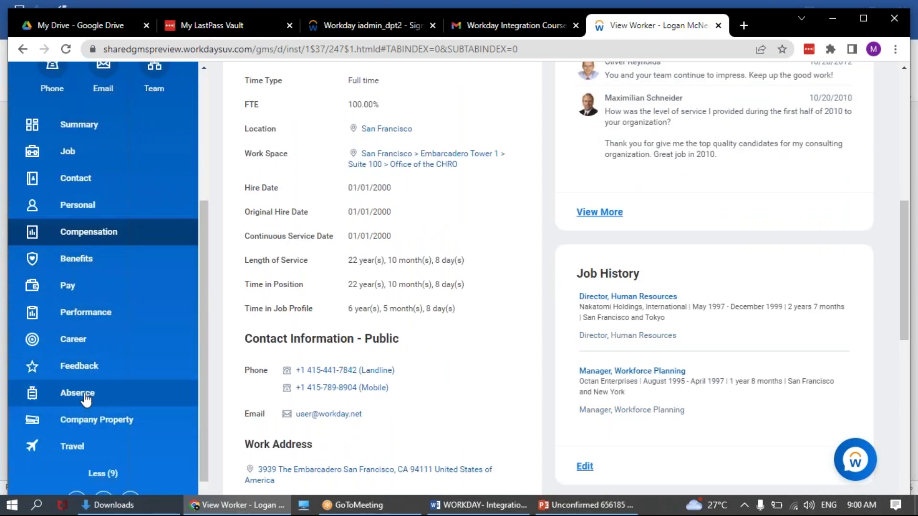
scroll(129, 301, "up", 1)
scroll(129, 296, "up", 4)
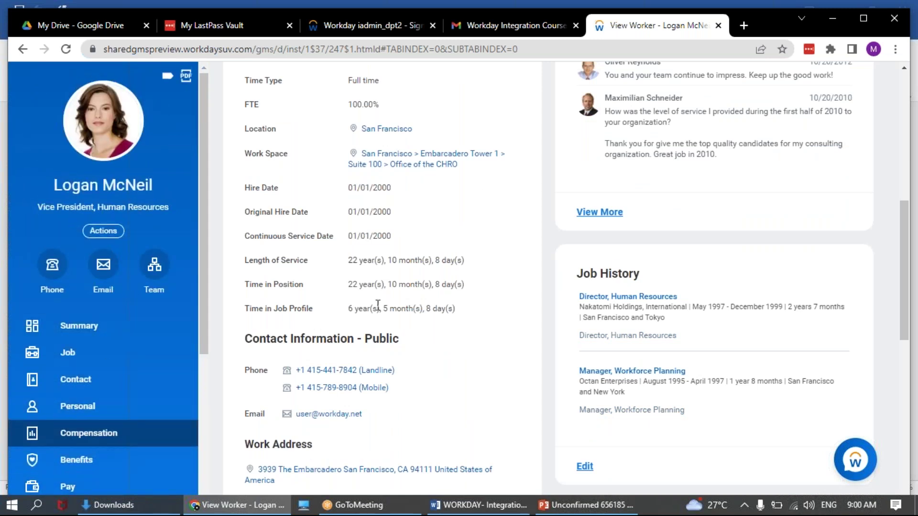
Return to the home page, look through all apps in the saved order, and close the app list.
left_click(22, 49)
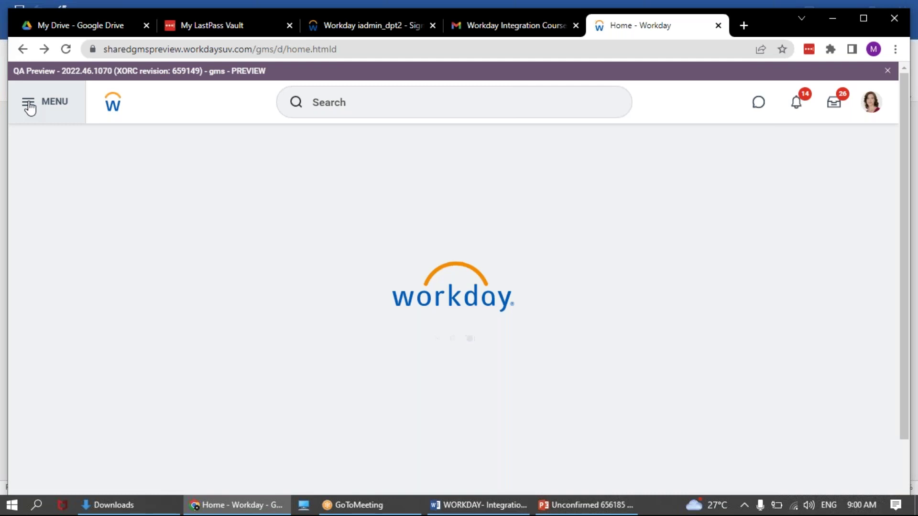
left_click(29, 108)
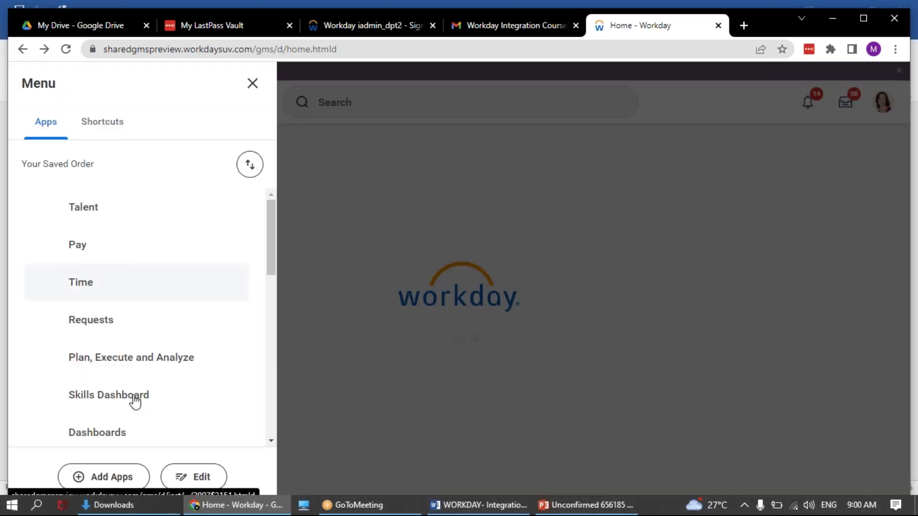
scroll(165, 381, "down", 7)
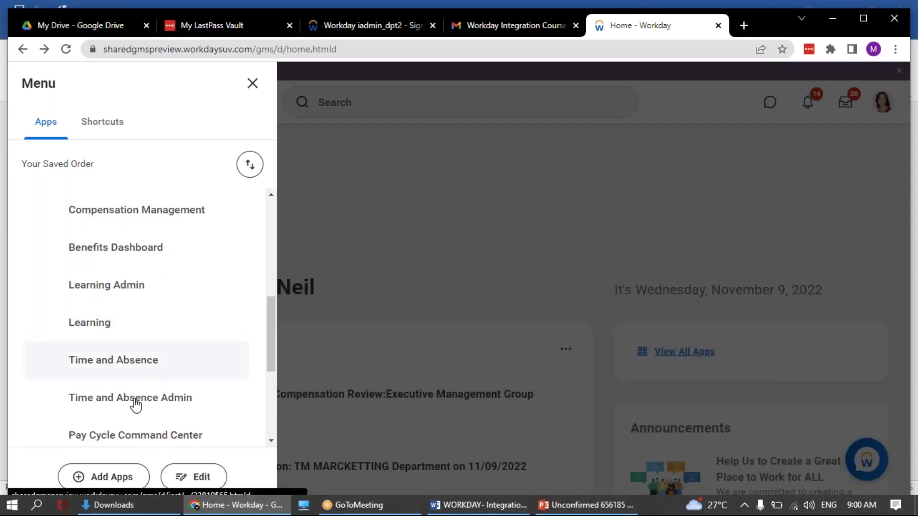
scroll(133, 382, "down", 3)
scroll(143, 363, "up", 2)
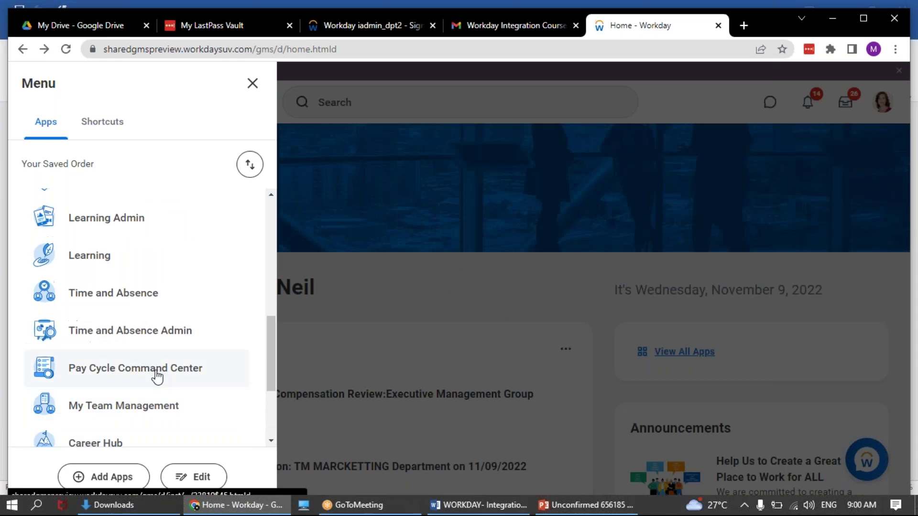
scroll(125, 377, "down", 4)
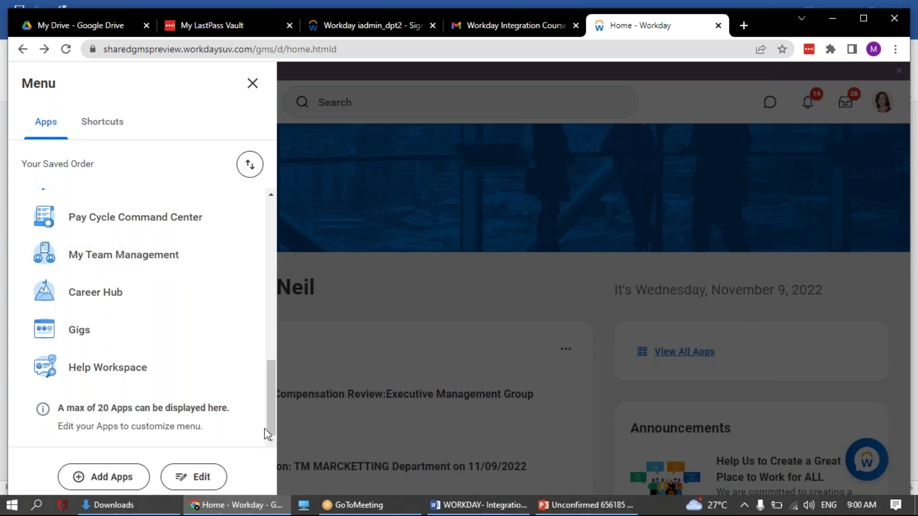
left_click_drag(269, 428, 296, 236)
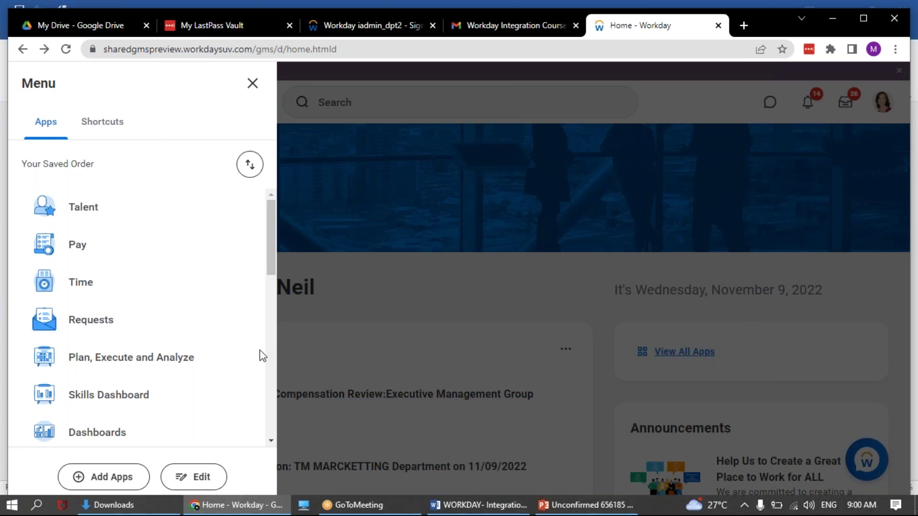
scroll(260, 349, "down", 5)
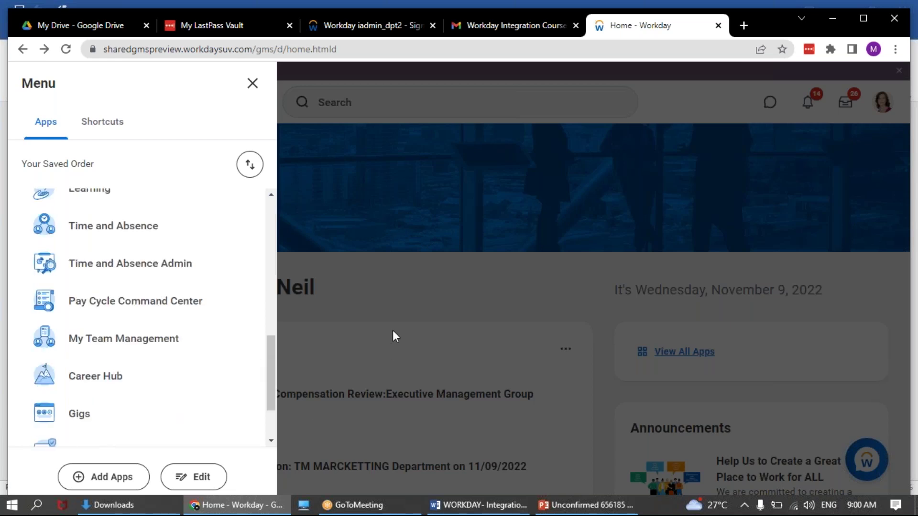
left_click(431, 295)
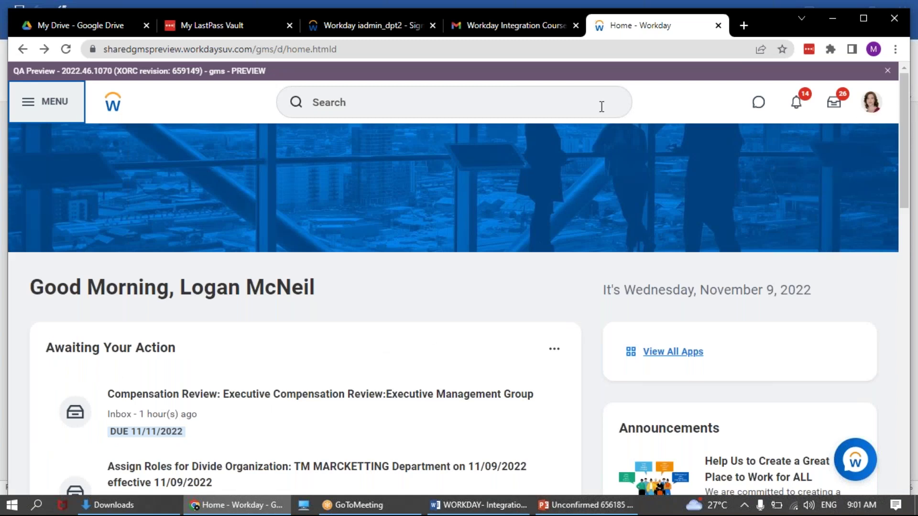
left_click(576, 103)
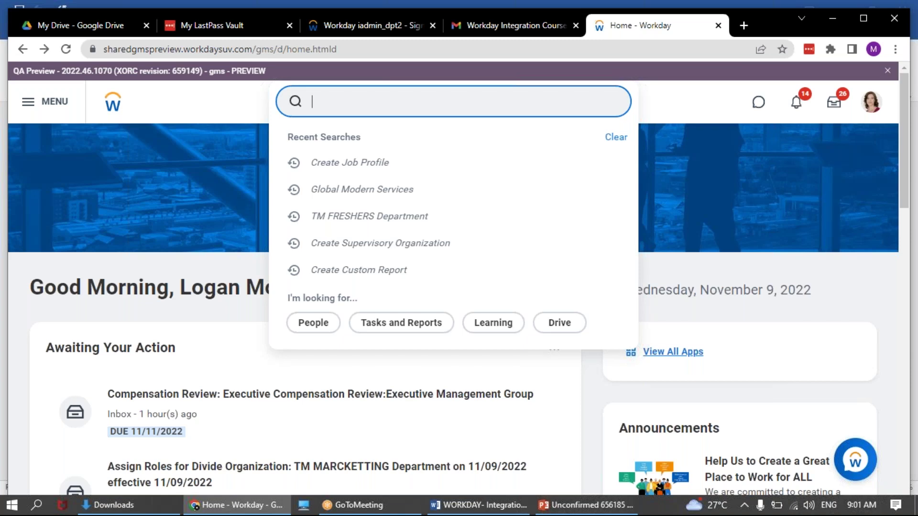
type("john")
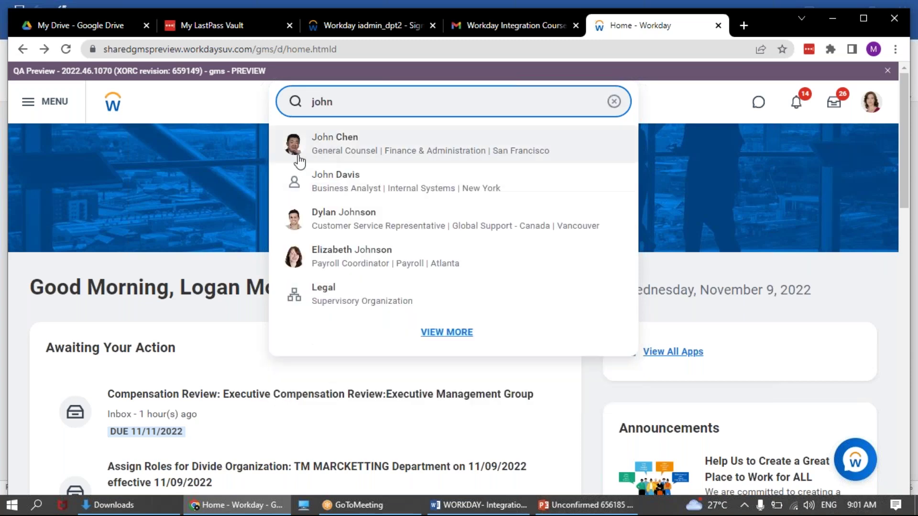
left_click(341, 146)
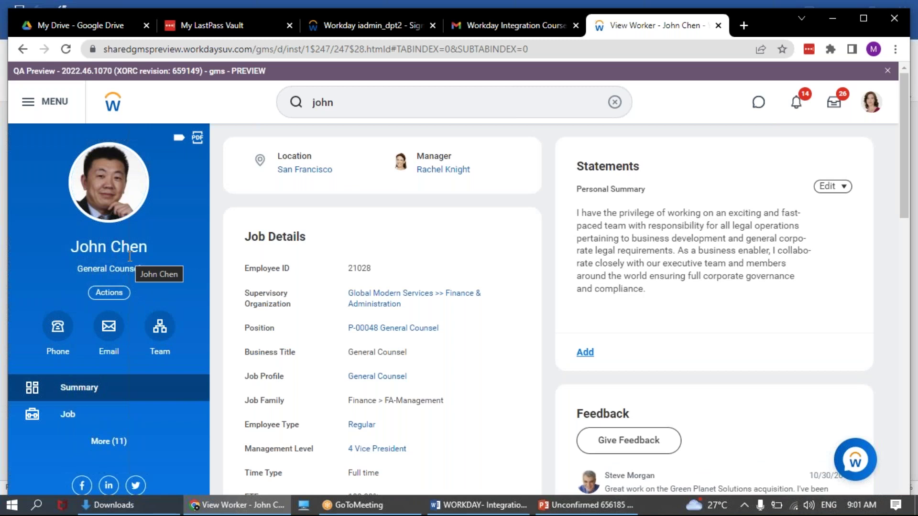
left_click(115, 444)
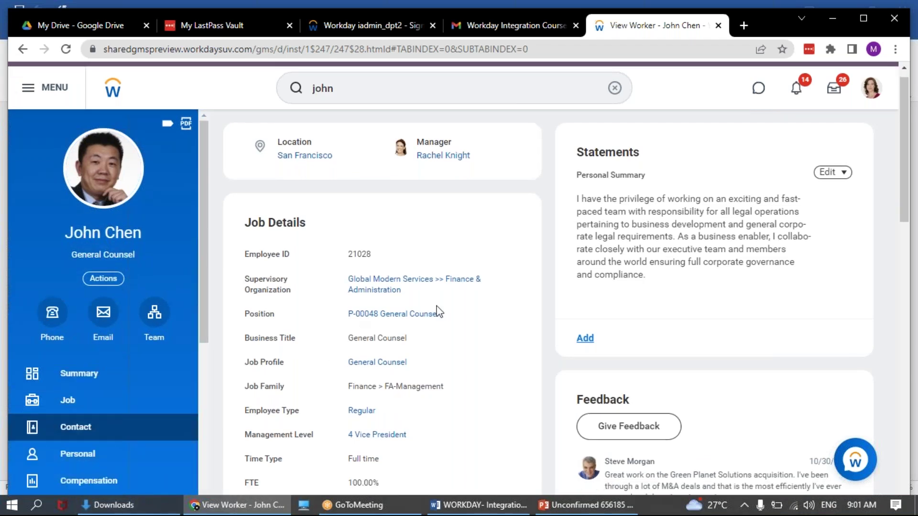
scroll(389, 418, "down", 8)
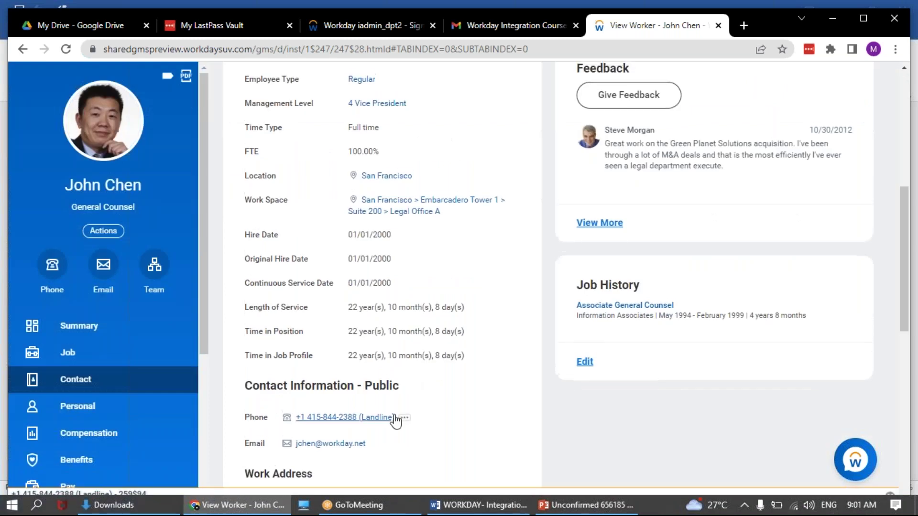
scroll(389, 418, "up", 9)
left_click_drag(392, 152, 523, 189)
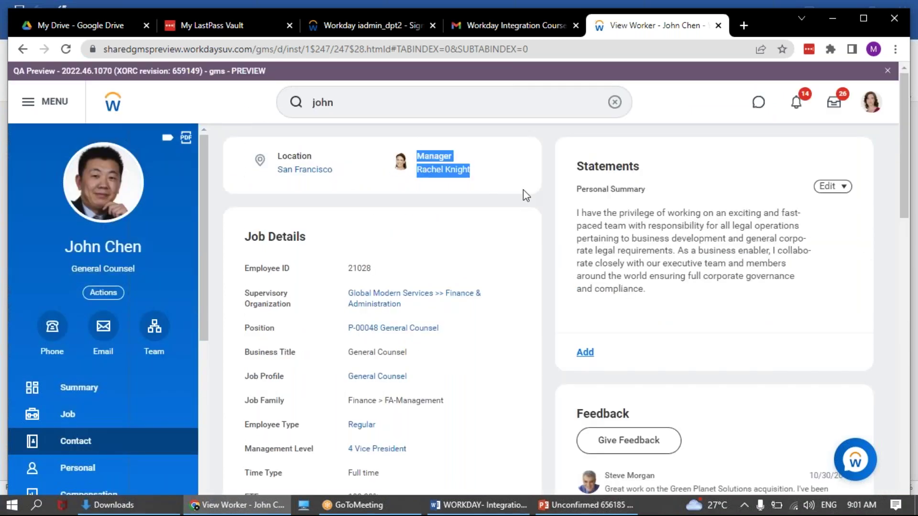
left_click(439, 241)
scroll(92, 421, "down", 5)
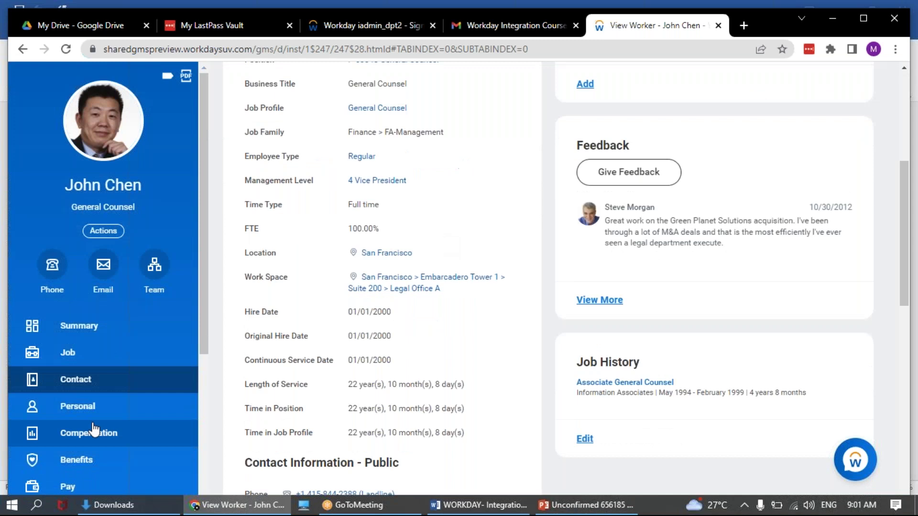
View the General Counsel's compensation and look through the Total Rewards base pay, allowances and incentive pay.
left_click(95, 367)
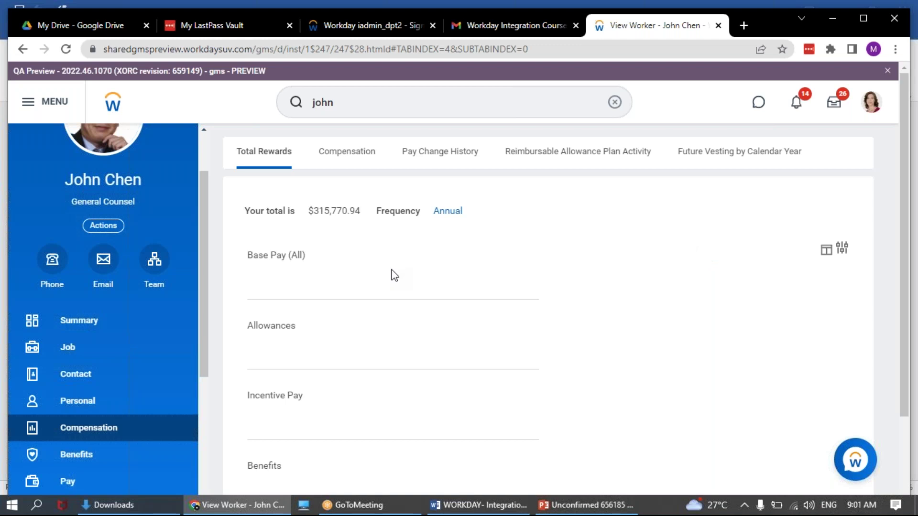
scroll(388, 271, "down", 2)
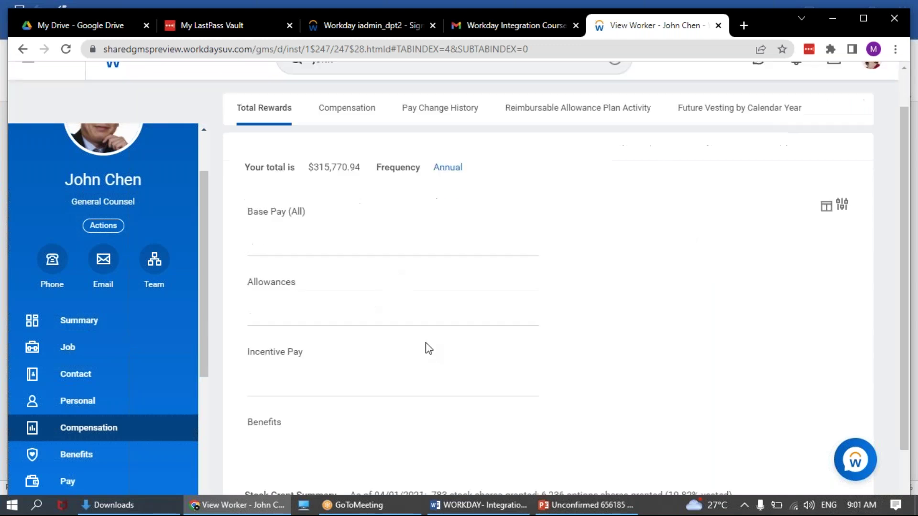
scroll(368, 382, "up", 2)
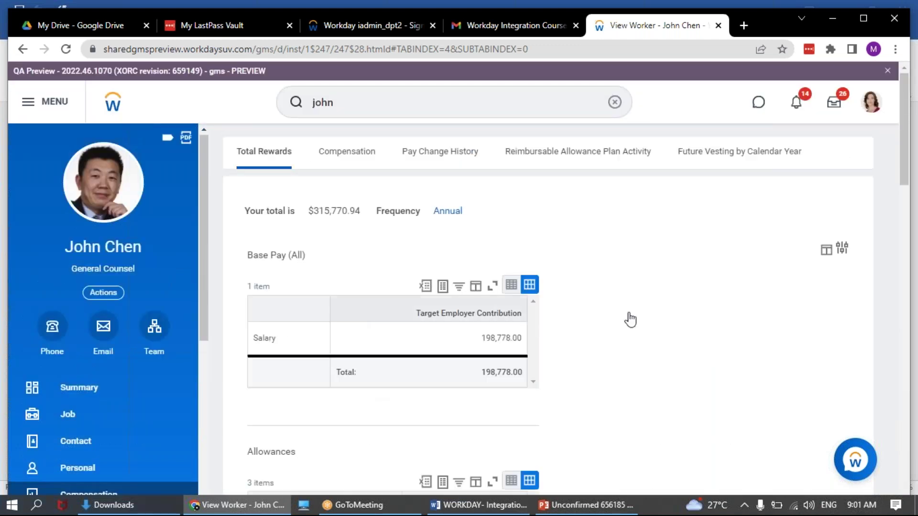
scroll(612, 320, "down", 10)
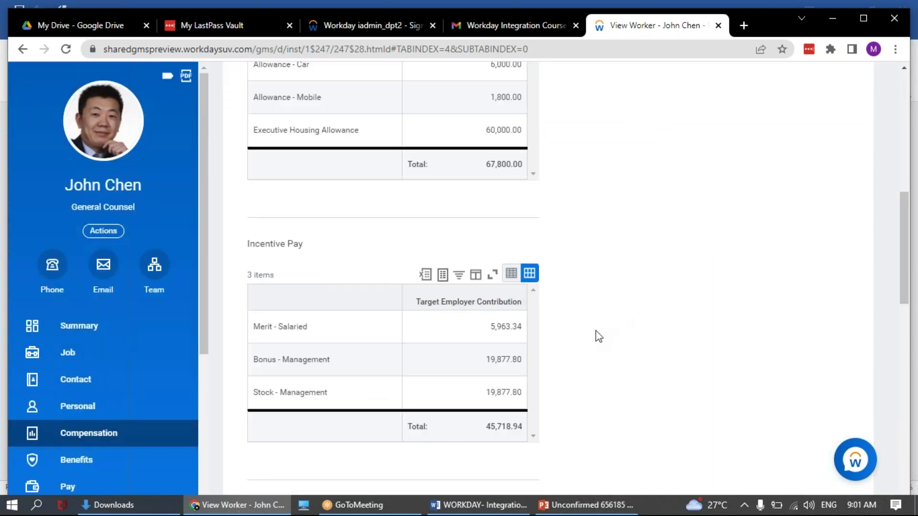
scroll(595, 334, "up", 10)
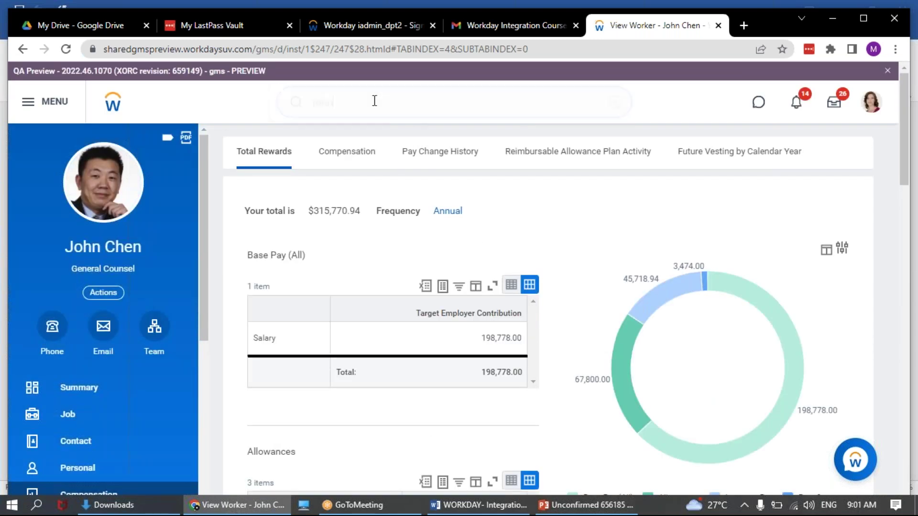
Search Workday for "intsys: ccw" and open the CCW_1 integration system.
key("BackSpace")
type("intsys")
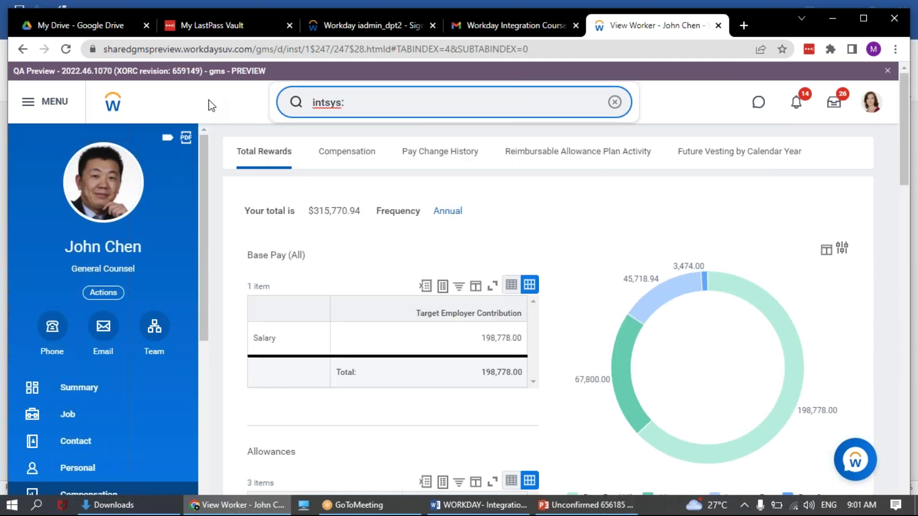
type(": ccw")
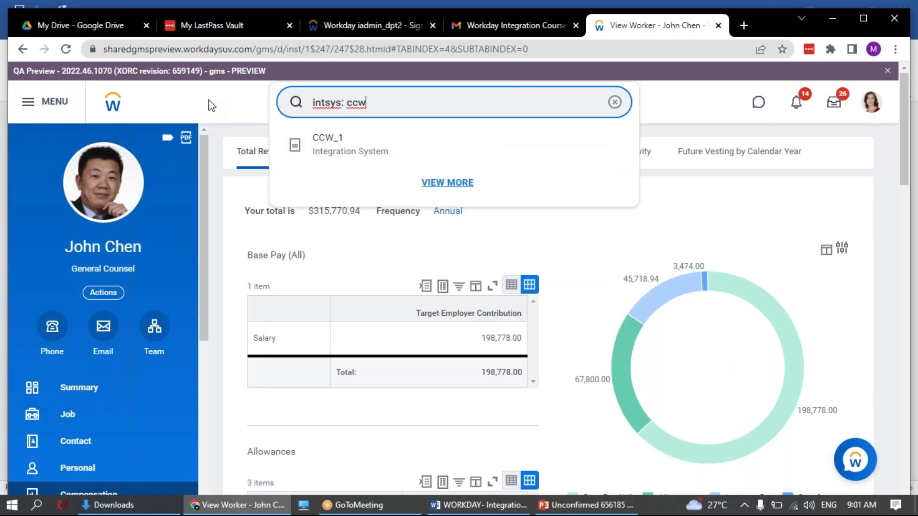
left_click(212, 105)
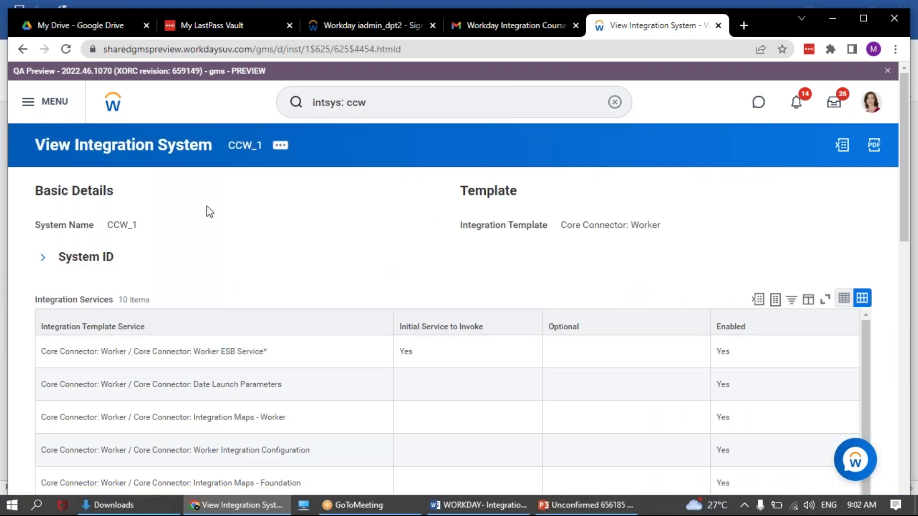
Examine CCW_1's integration services, custom integration services and integration attributes with their descriptions and values.
scroll(321, 243, "down", 8)
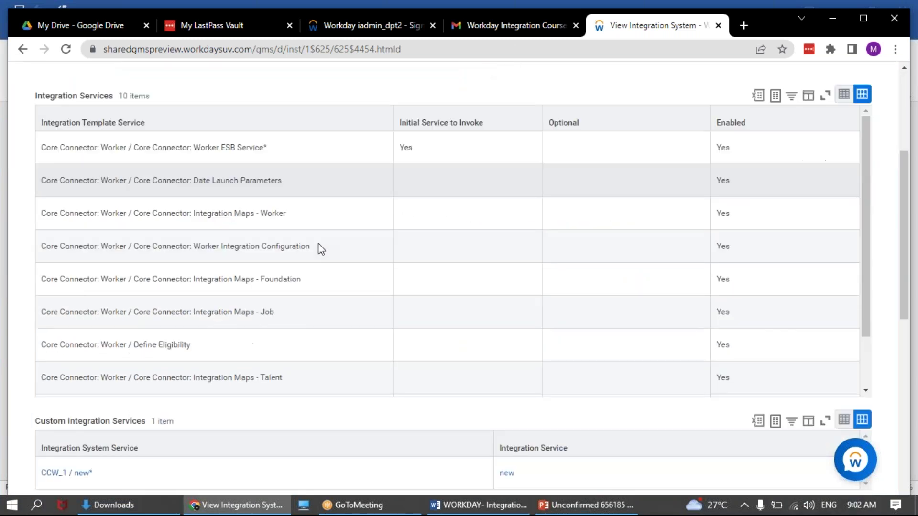
scroll(322, 249, "down", 5)
scroll(364, 334, "down", 2)
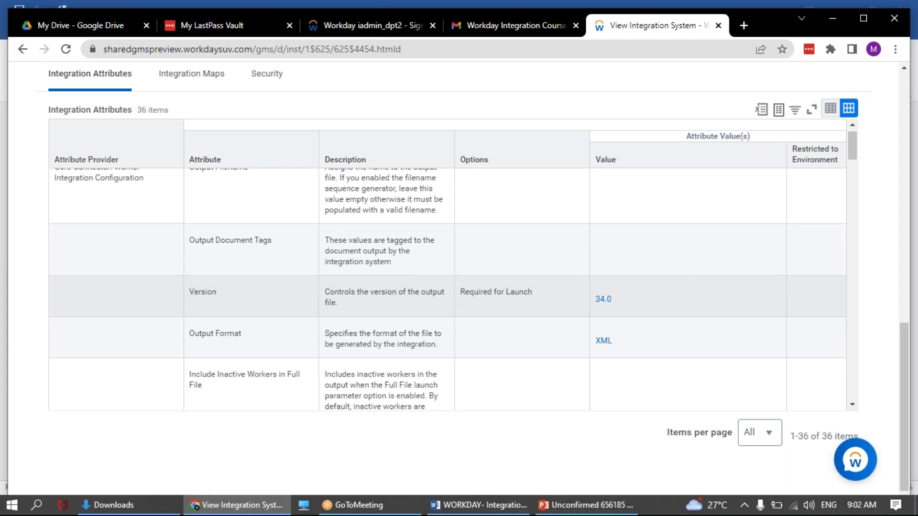
scroll(347, 398, "down", 5)
scroll(381, 385, "up", 6)
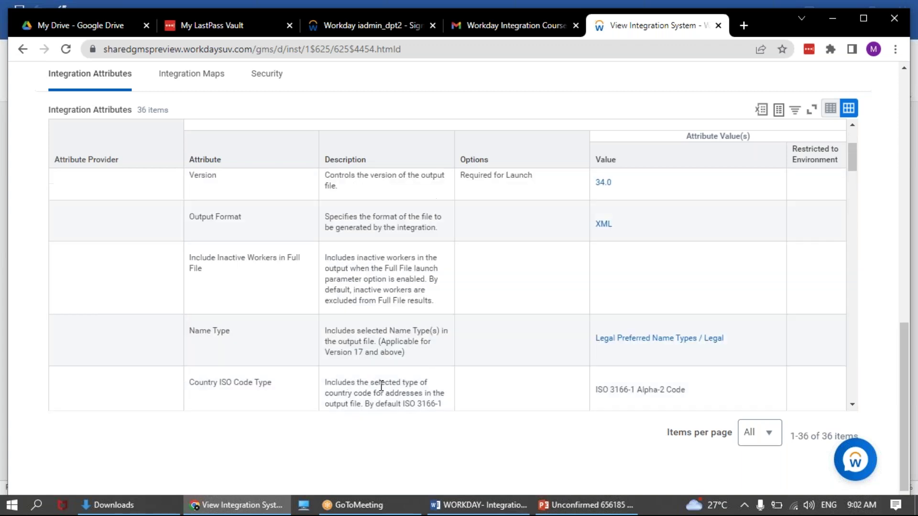
scroll(381, 385, "down", 10)
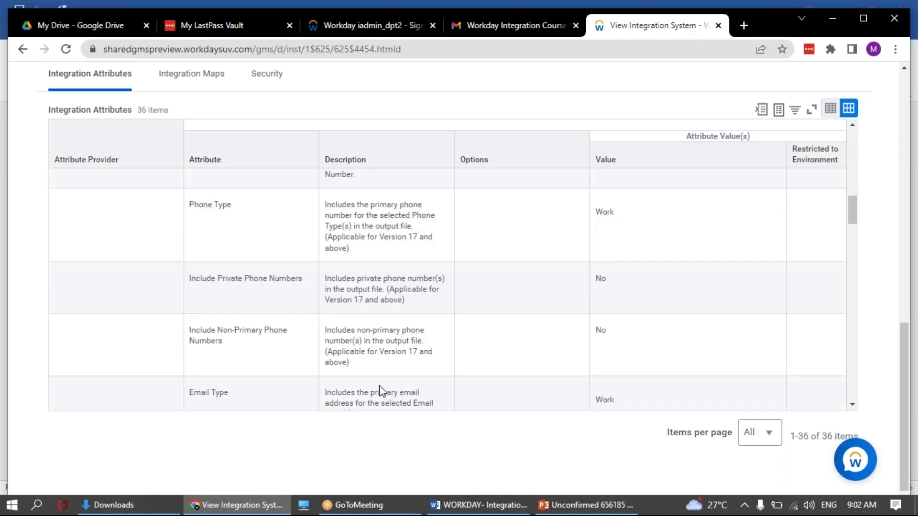
scroll(381, 392, "down", 8)
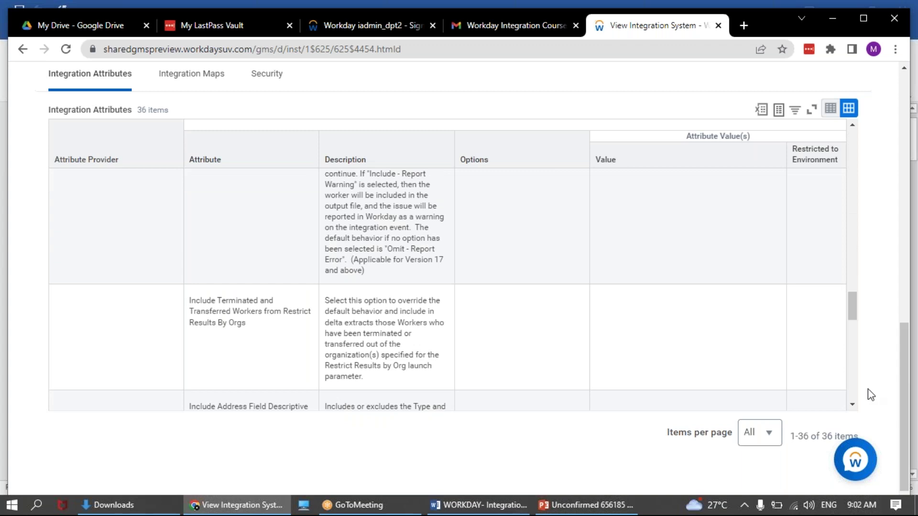
scroll(867, 389, "up", 10)
scroll(867, 388, "up", 2)
scroll(867, 389, "down", 4)
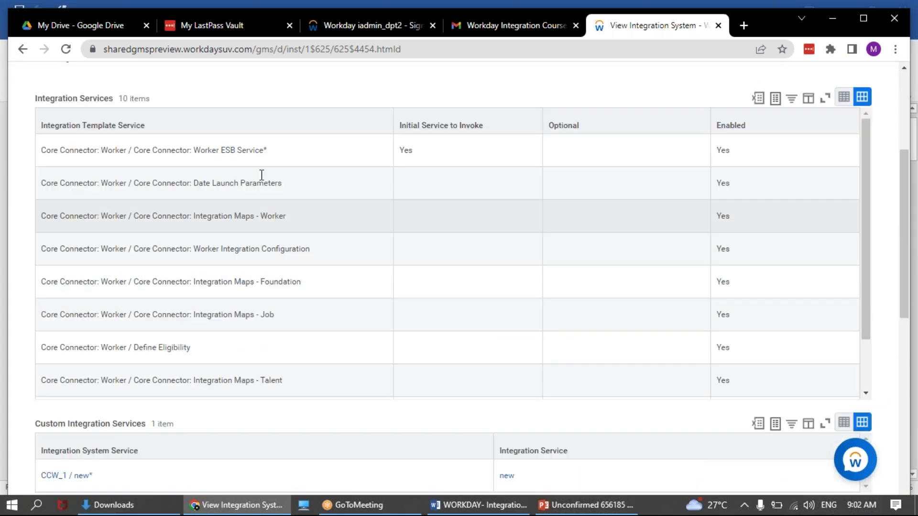
scroll(254, 150, "up", 4)
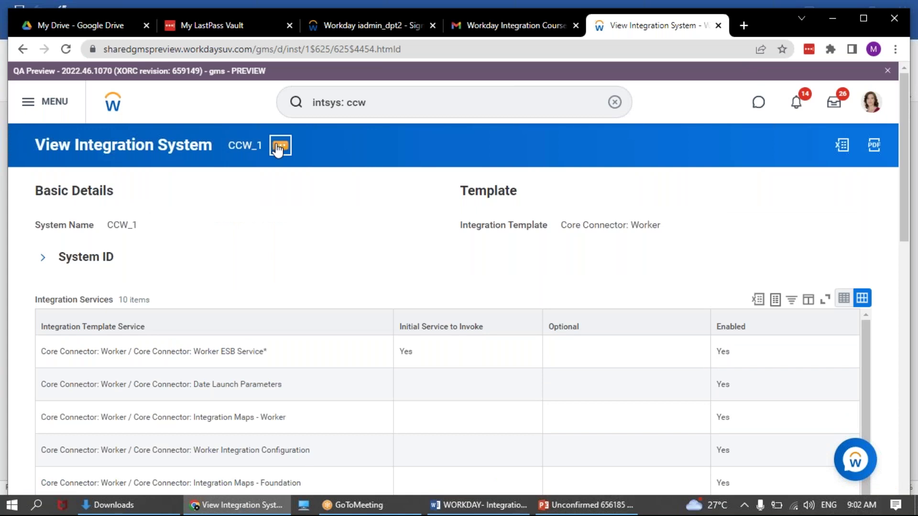
Launch the CCW_1 integration with the Run Now frequency and the Full File option enabled.
left_click(280, 146)
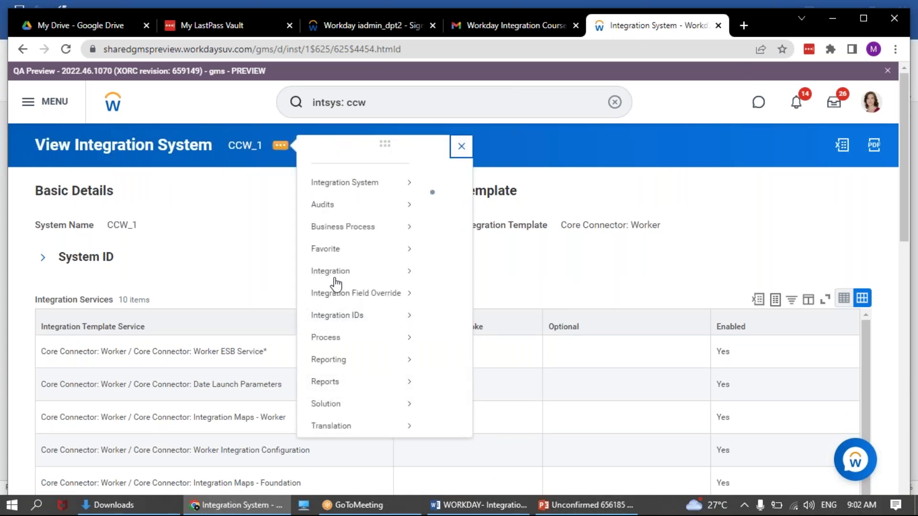
mouse_move(334, 287)
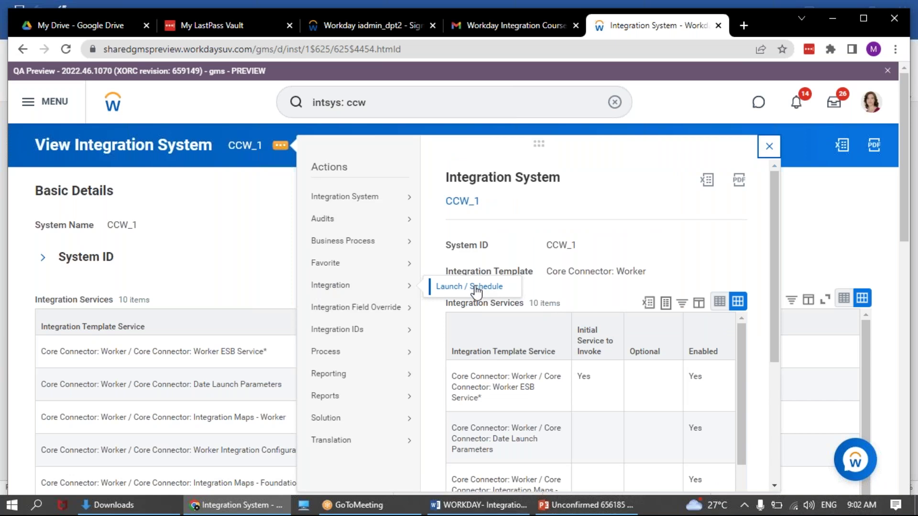
left_click(863, 225)
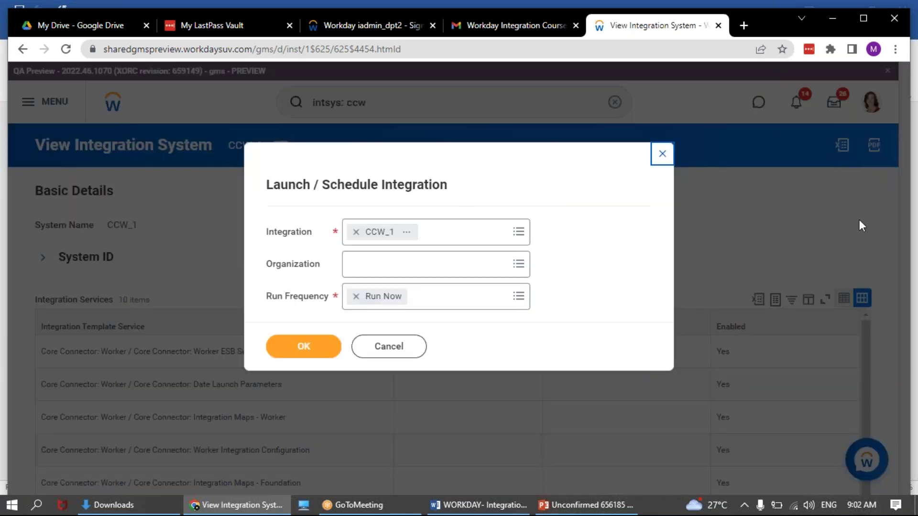
left_click(304, 347)
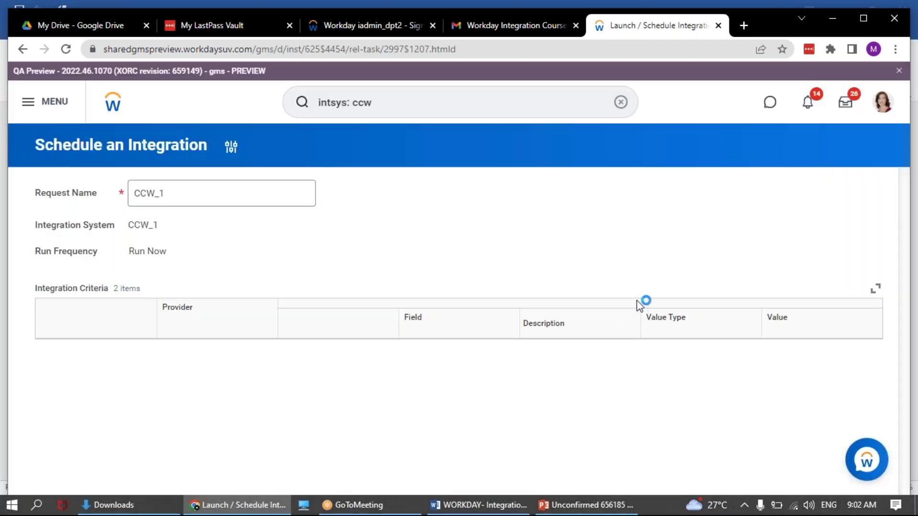
scroll(369, 264, "down", 8)
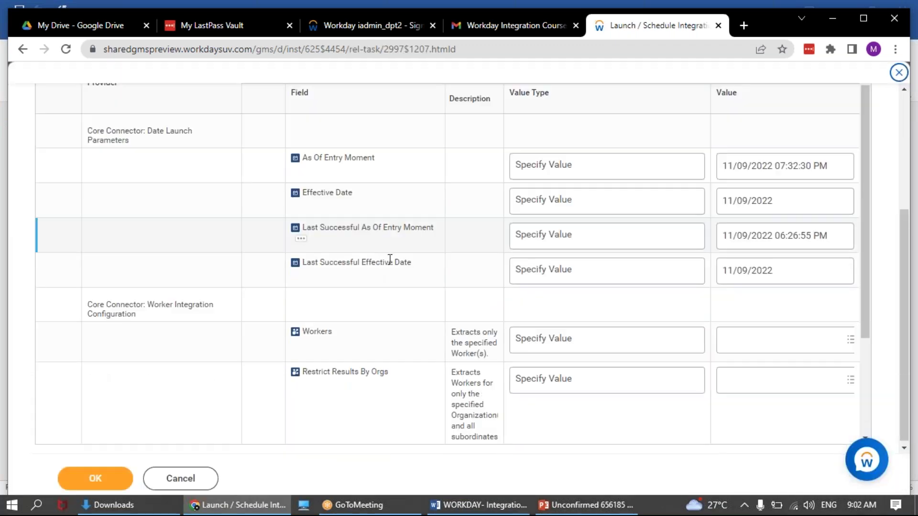
left_click(726, 323)
left_click(96, 480)
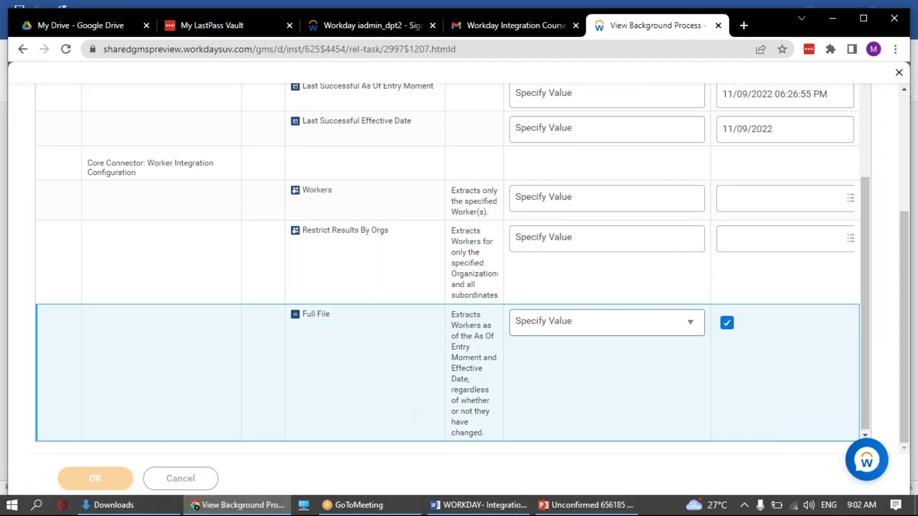
Monitor the CCW_1 background process, refreshing its status and processing time until it completes.
scroll(389, 295, "down", 3)
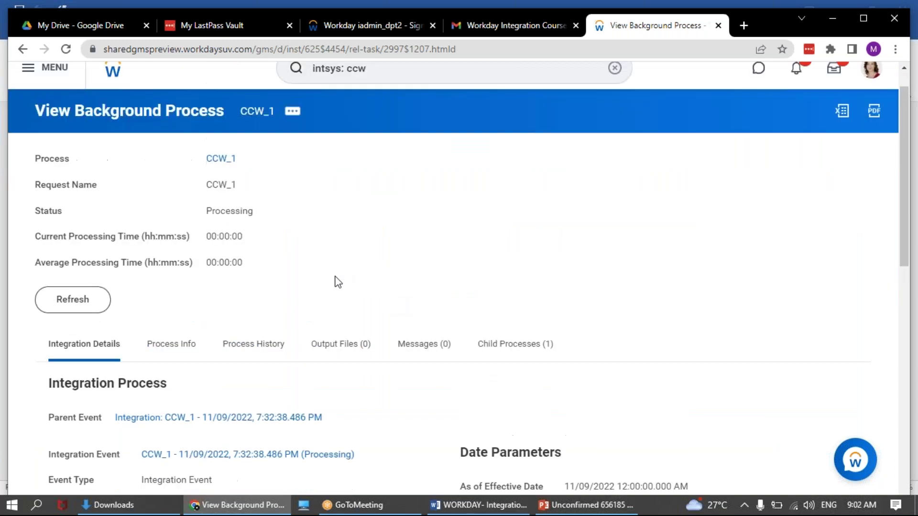
scroll(481, 346, "down", 15)
left_click(72, 333)
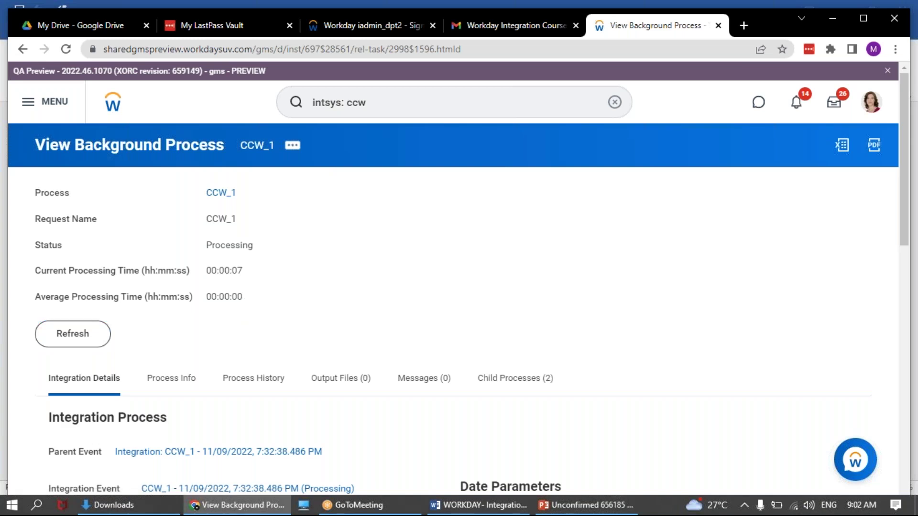
left_click(76, 337)
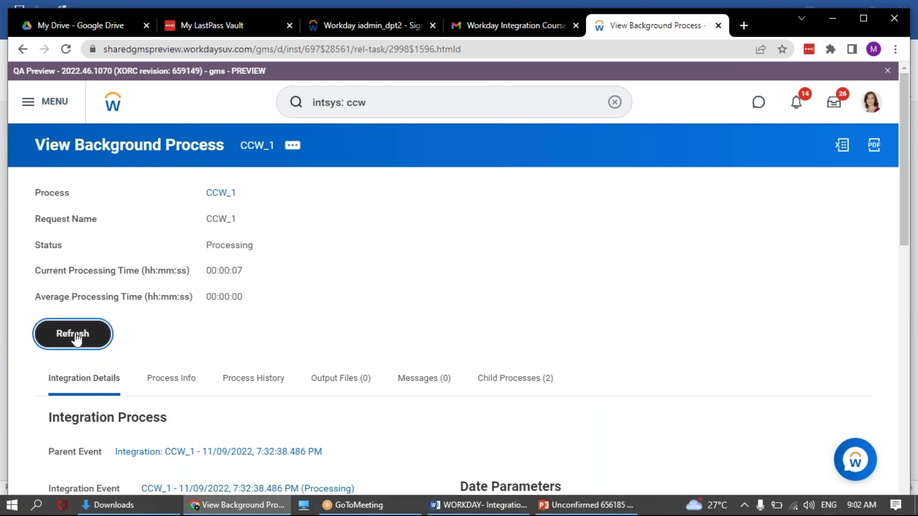
left_click(75, 337)
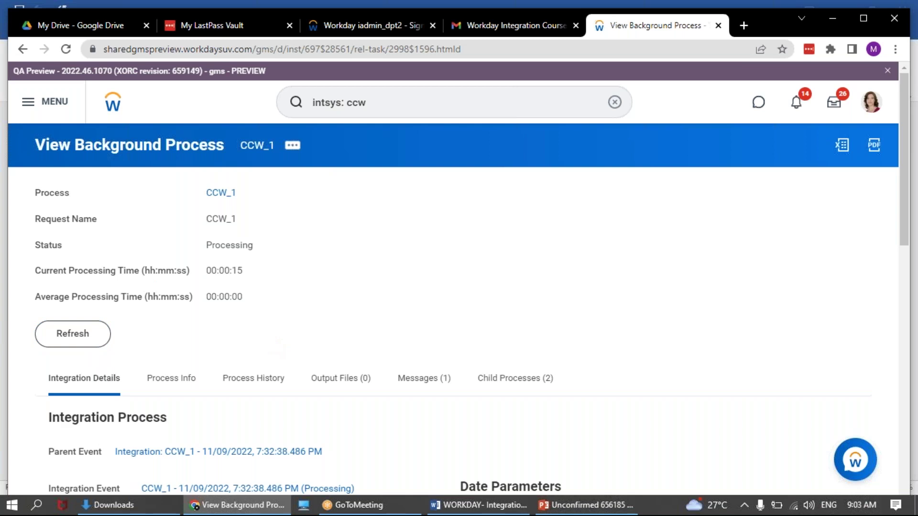
left_click(74, 336)
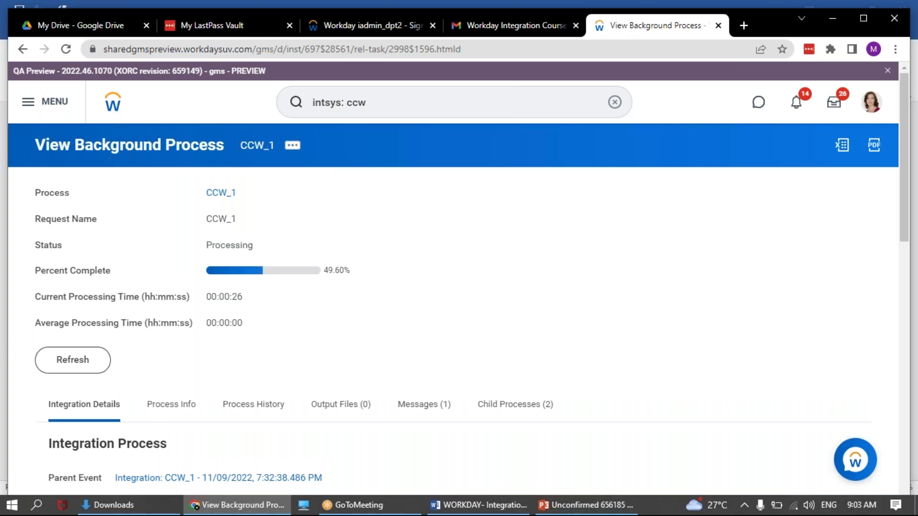
left_click(74, 361)
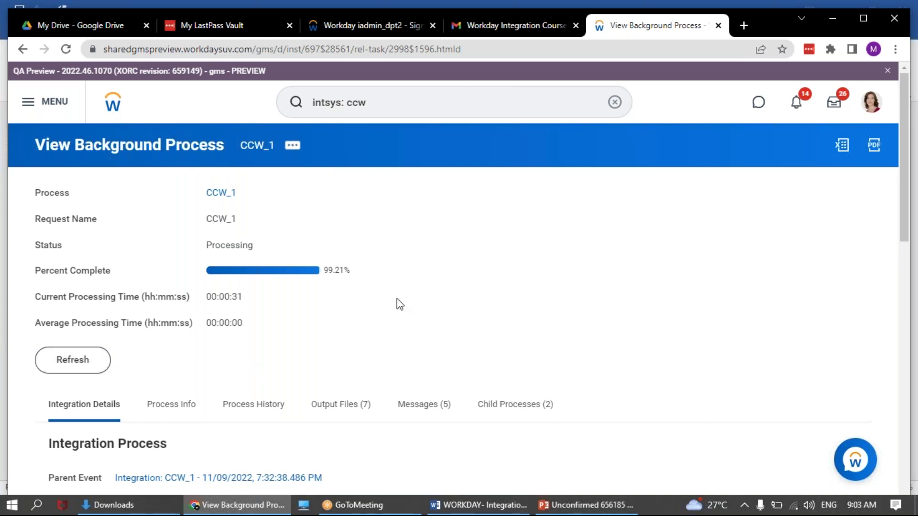
left_click_drag(248, 300, 90, 305)
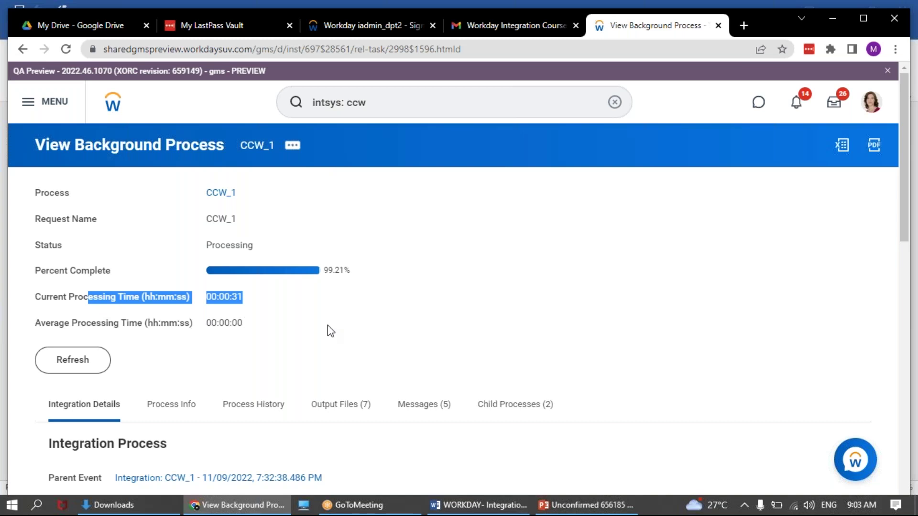
left_click(78, 360)
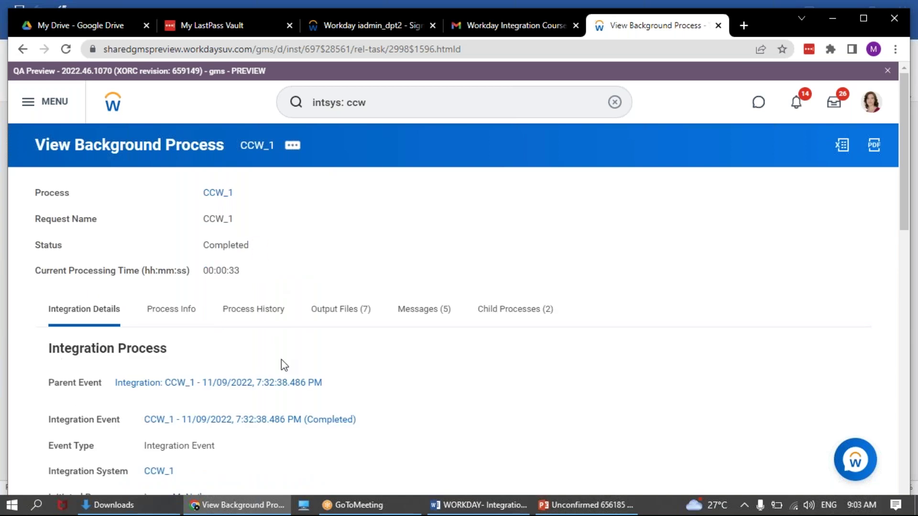
Look through the CCW_1 process's integration details and show its list of output files.
scroll(281, 368, "down", 5)
scroll(281, 371, "down", 9)
scroll(281, 372, "up", 5)
scroll(282, 372, "up", 5)
left_click(352, 116)
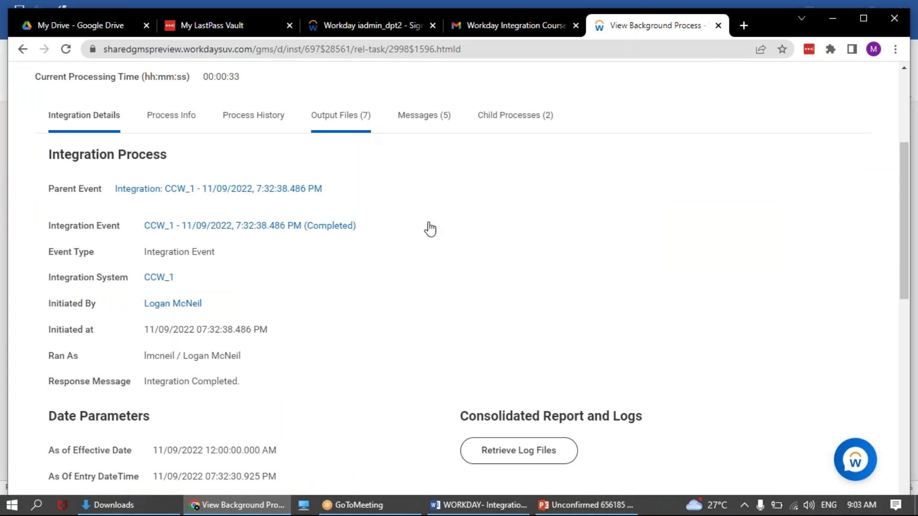
scroll(183, 391, "down", 1)
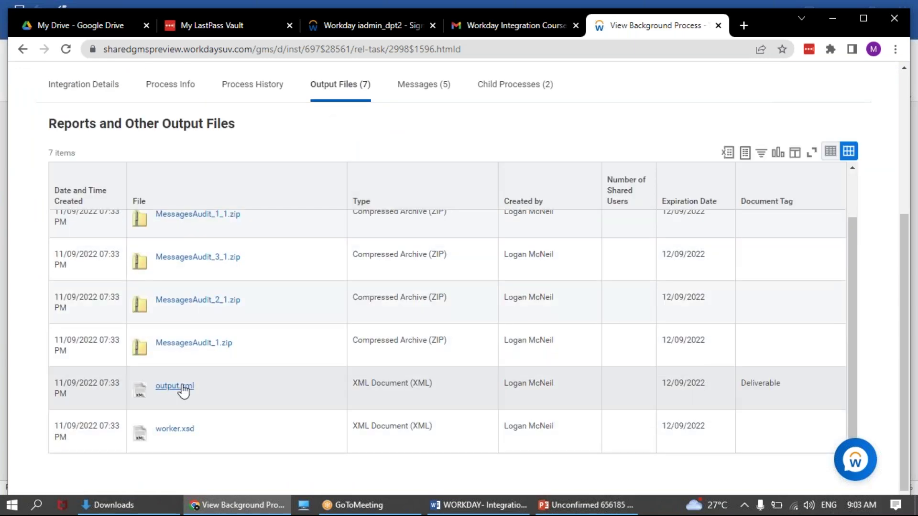
Open the deliverable output.xml from the CCW_1 process's output files.
right_click(183, 391)
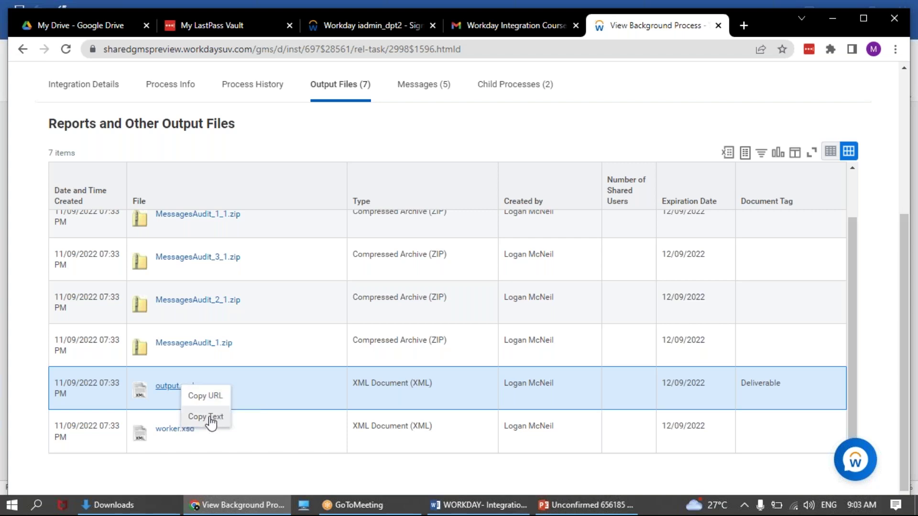
left_click(165, 391)
left_click(164, 386)
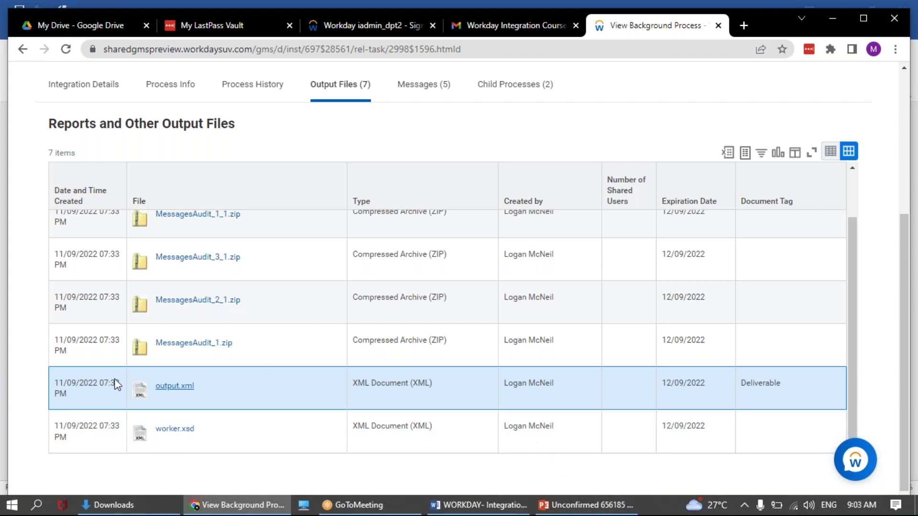
right_click(175, 387)
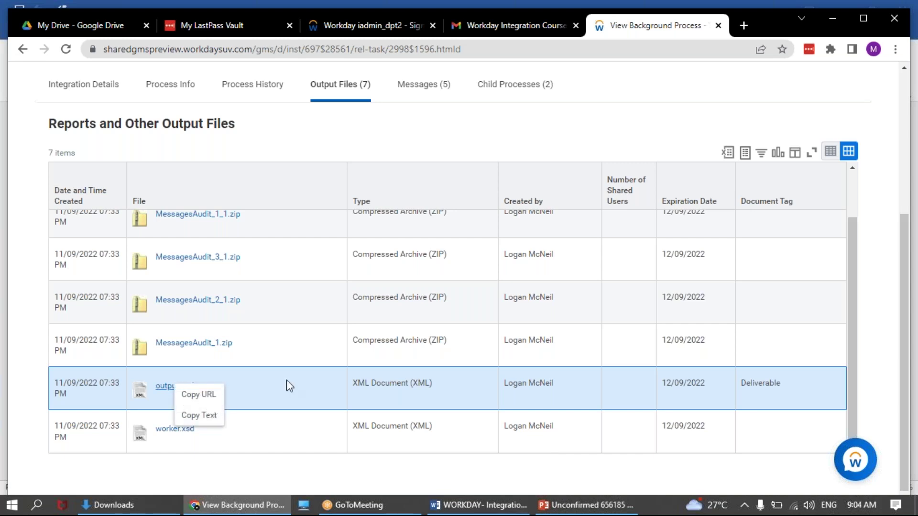
left_click(158, 386)
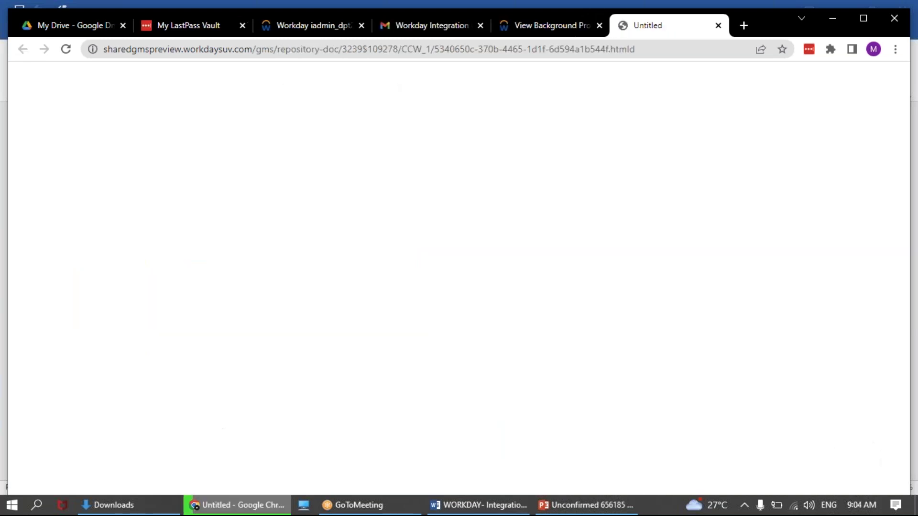
Show the downloaded output (1).xml file in its Downloads folder.
left_click(150, 490)
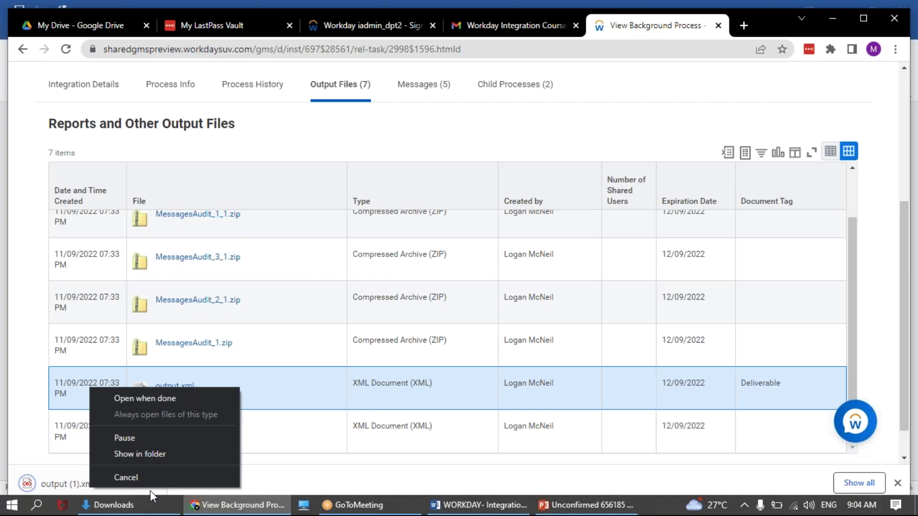
left_click(142, 452)
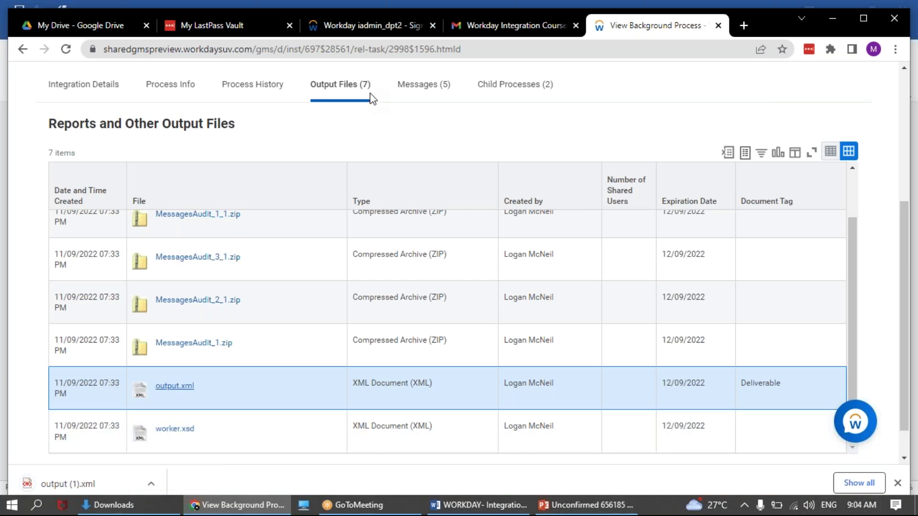
left_click(151, 484)
left_click(186, 438)
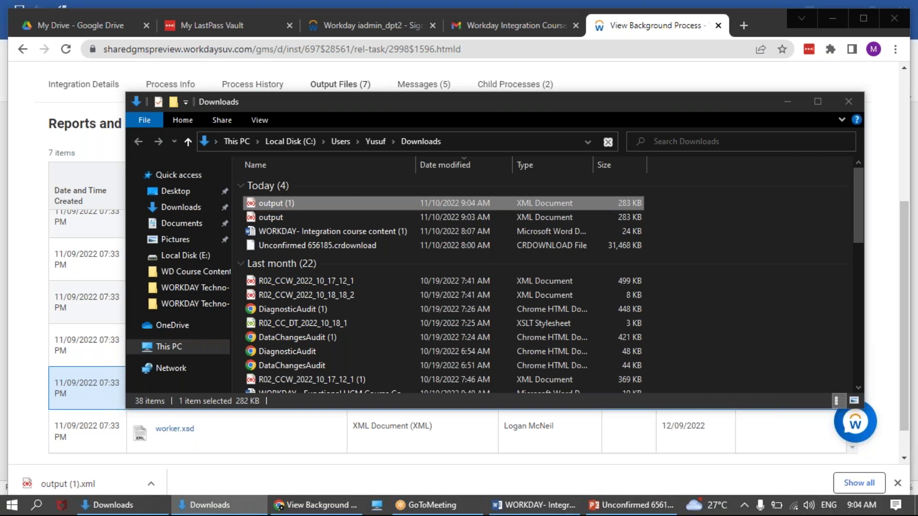
Open the downloaded output (1) file in Notepad and exit the oXygen XML Developer licence dialog.
right_click(282, 203)
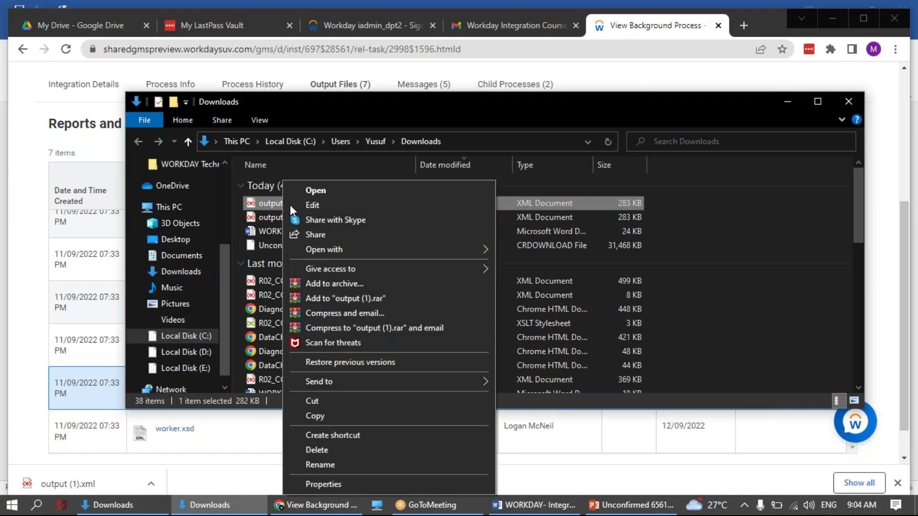
left_click(344, 247)
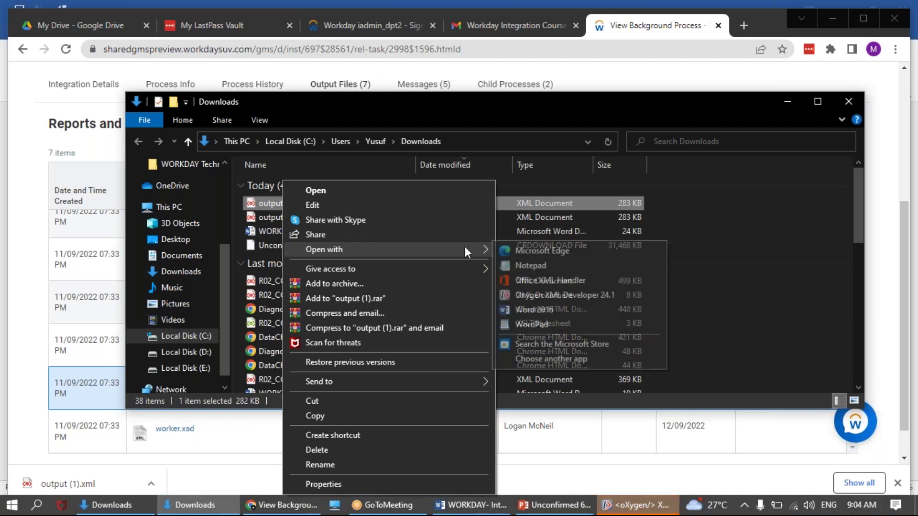
left_click(532, 266)
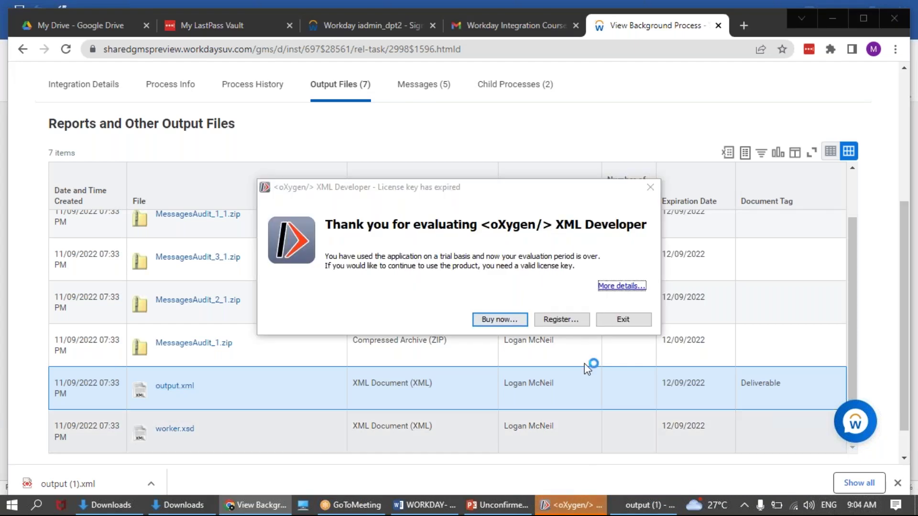
left_click(626, 320)
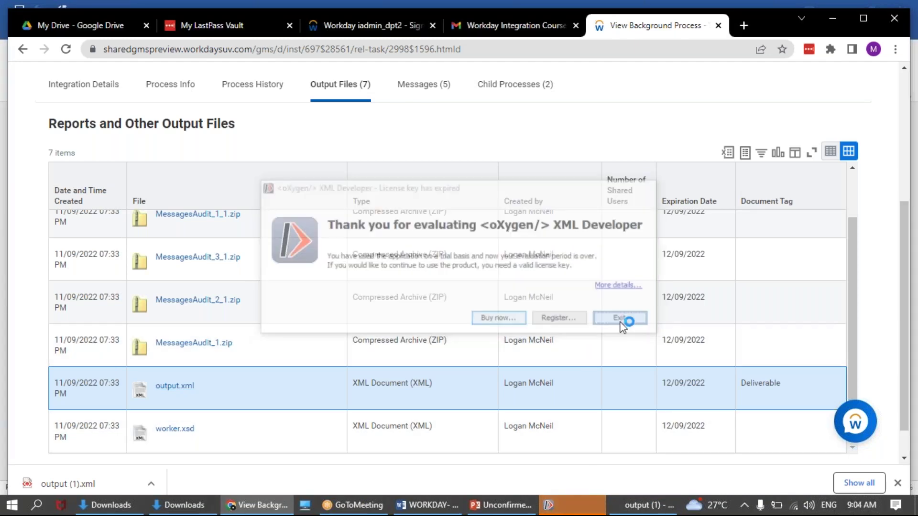
left_click(657, 507)
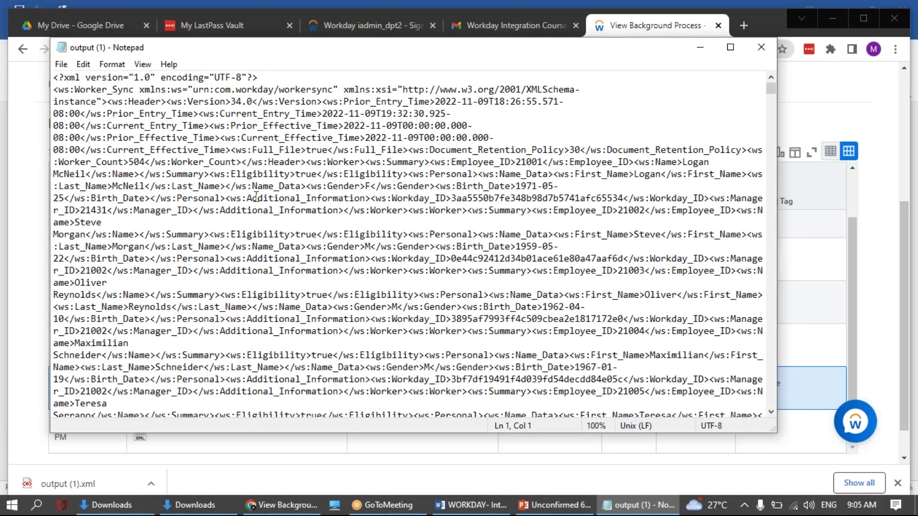
Insert line breaks in the XML after the Worker_Count closing tag and the first Worker and Summary opening tags.
left_click_drag(53, 78, 158, 296)
left_click(397, 138)
left_click(243, 162)
key("Return")
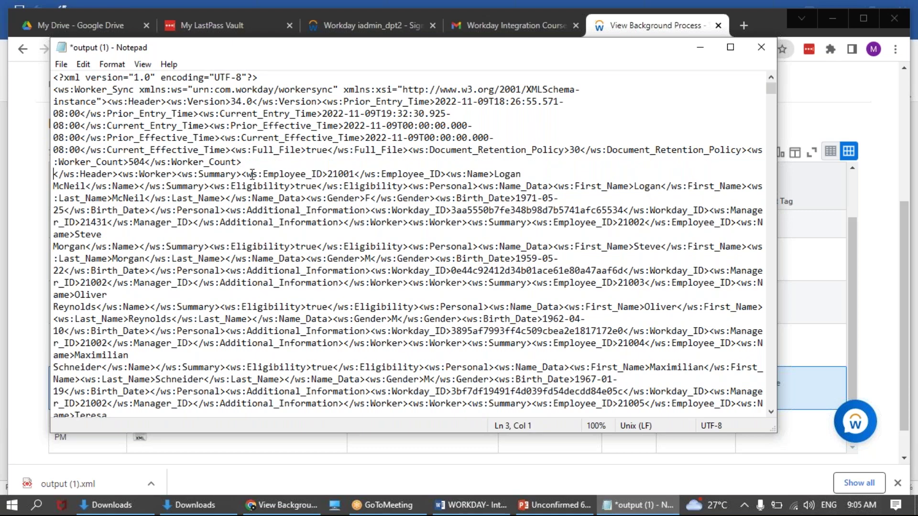
left_click(189, 176)
key("Return")
left_click(117, 186)
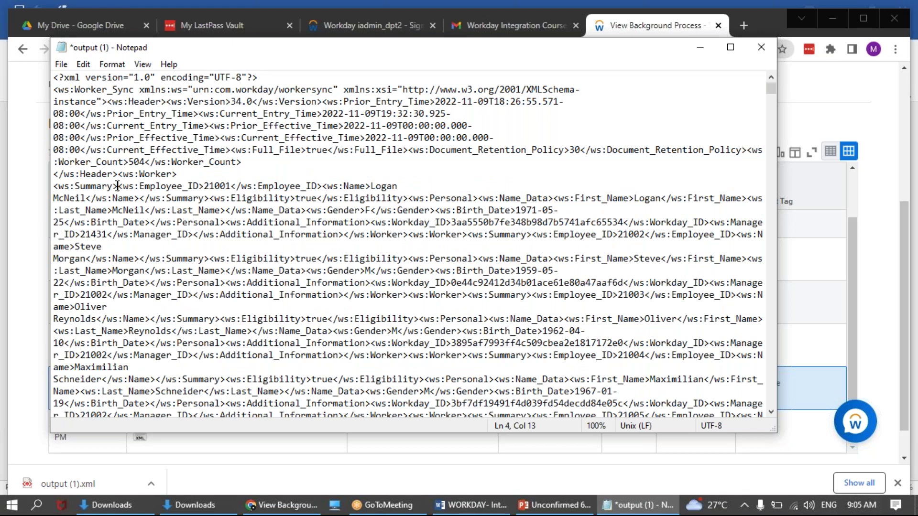
key("Return")
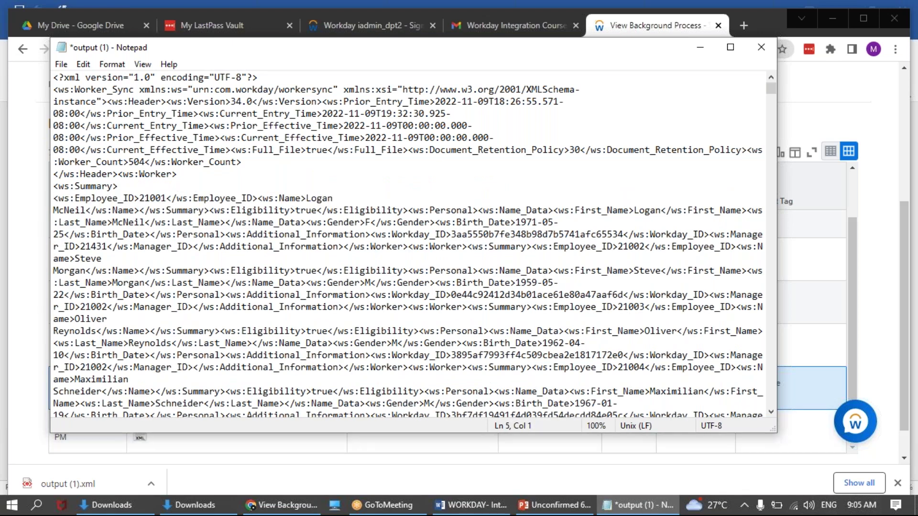
Highlight the XML from the Full_File header element down through the first worker records to review the exported data.
left_click(274, 150)
key("shift+End")
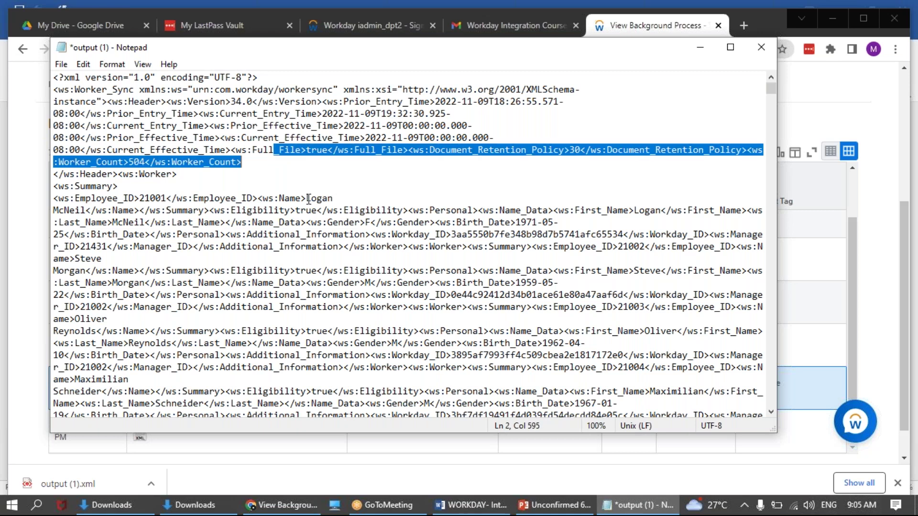
key("shift+Down")
key("shift+Down")
key("shift+Down")
key("shift+Down")
key("shift+Down")
key("shift+Down")
key("shift+Down")
key("shift+Down")
key("shift+Down")
key("shift+Down")
key("shift+Down")
key("shift+Down")
key("shift+Down")
key("shift+Down")
key("shift+Down")
key("shift+Down")
key("shift+Down")
key("shift+Down")
key("shift+Down")
key("shift+Down")
left_click(177, 320)
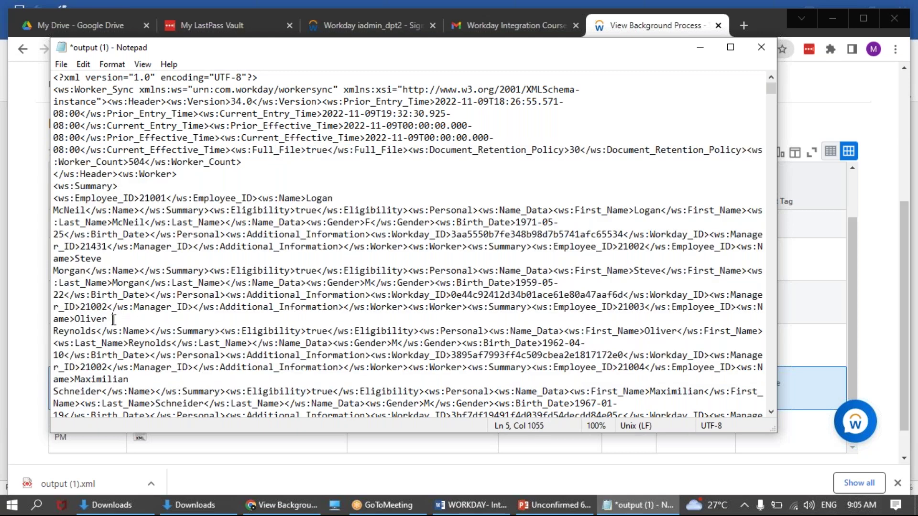
Look through the employee IDs and names of the following worker records, enlarging the Notepad window to read further entries.
left_click(600, 308, "shift")
left_click(600, 307)
left_click_drag(532, 307, 682, 309)
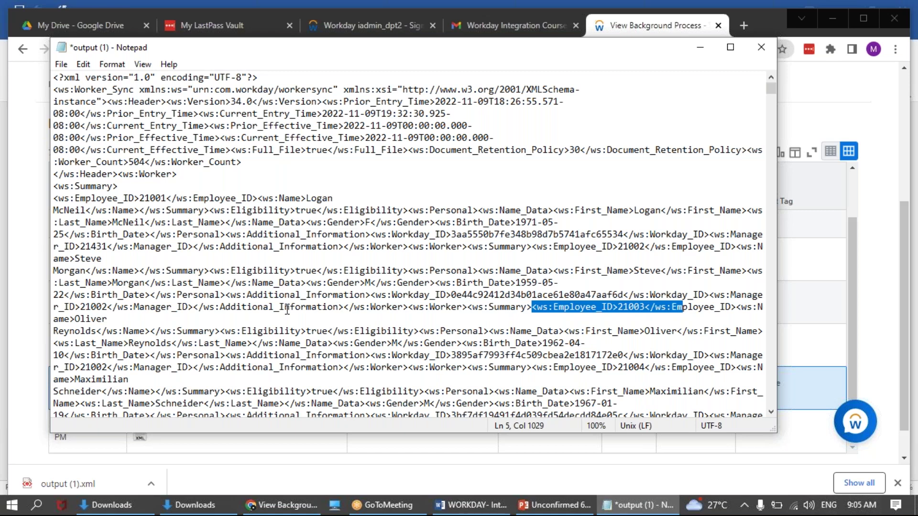
scroll(286, 310, "down", 2)
left_click(136, 309)
left_click_drag(137, 309, 58, 309)
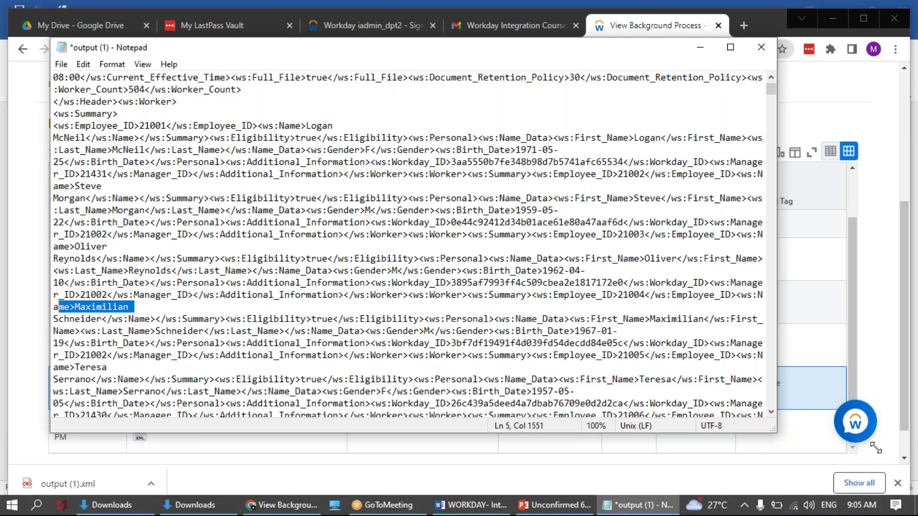
left_click_drag(852, 327, 877, 446)
scroll(584, 327, "down", 8)
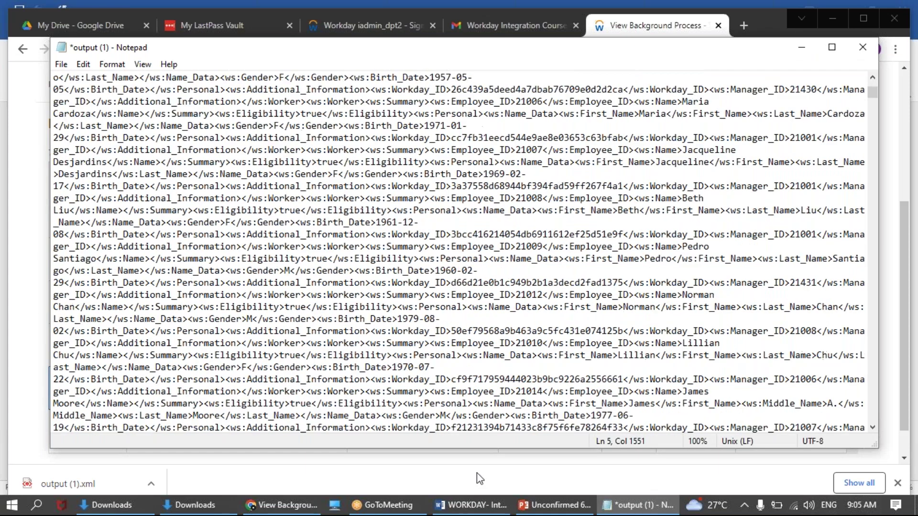
Switch back to Workday in Chrome and show the process messages of the CCW_1 background process.
left_click(477, 472)
scroll(452, 124, "up", 5)
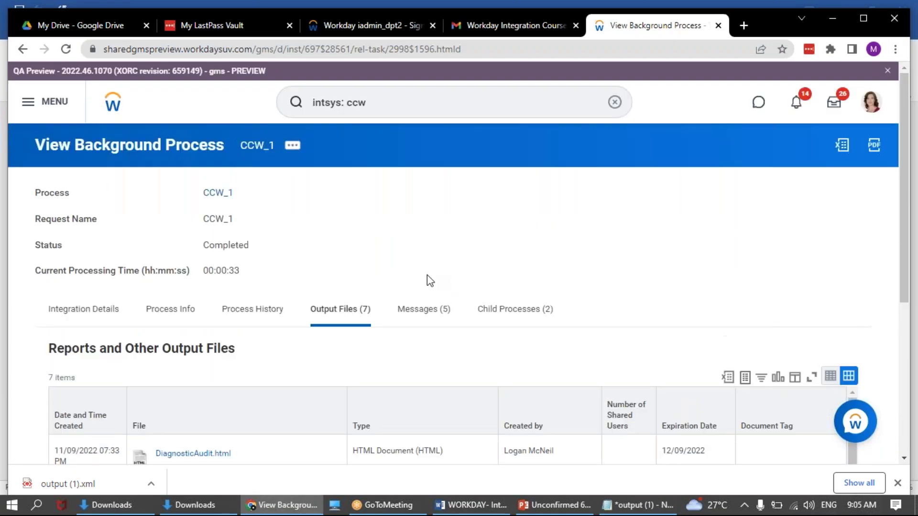
left_click(430, 314)
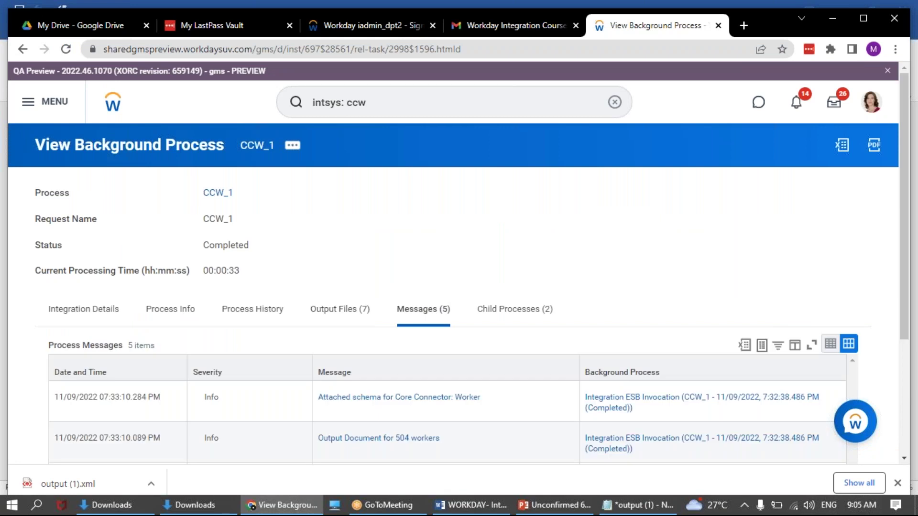